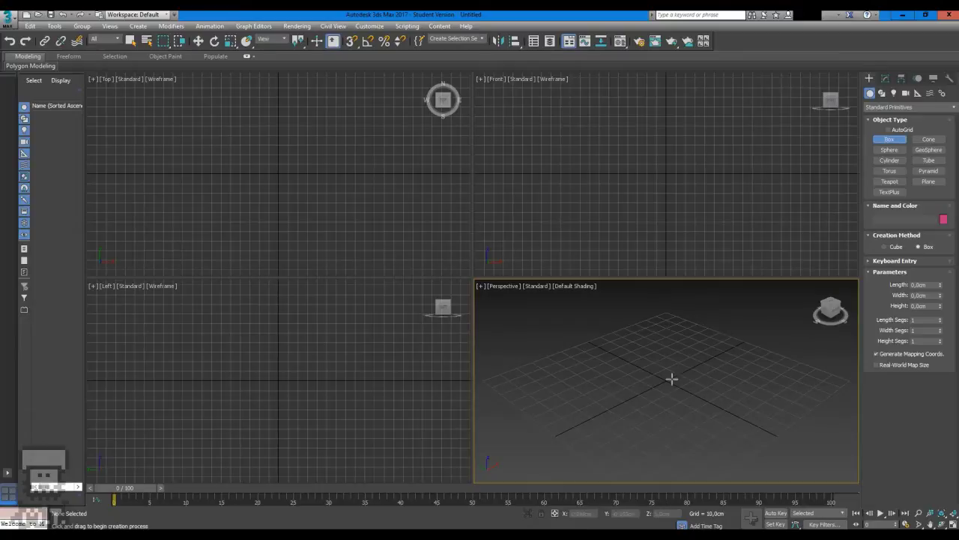
Create a box about 33 cm long, 35 cm wide and 27 cm high, with two length, width and height segments
{"action": "left_click", "coordinate": [680, 293]}
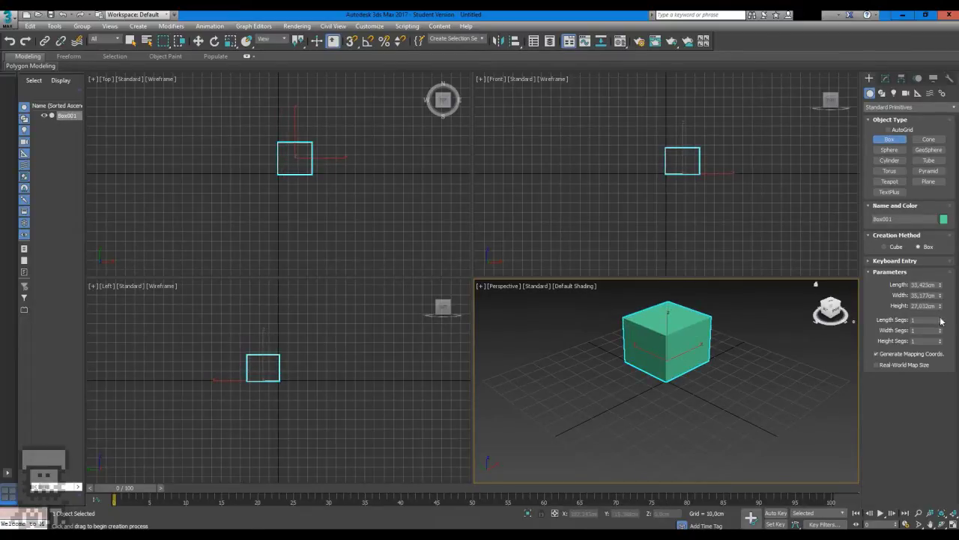
{"action": "left_click", "coordinate": [886, 79]}
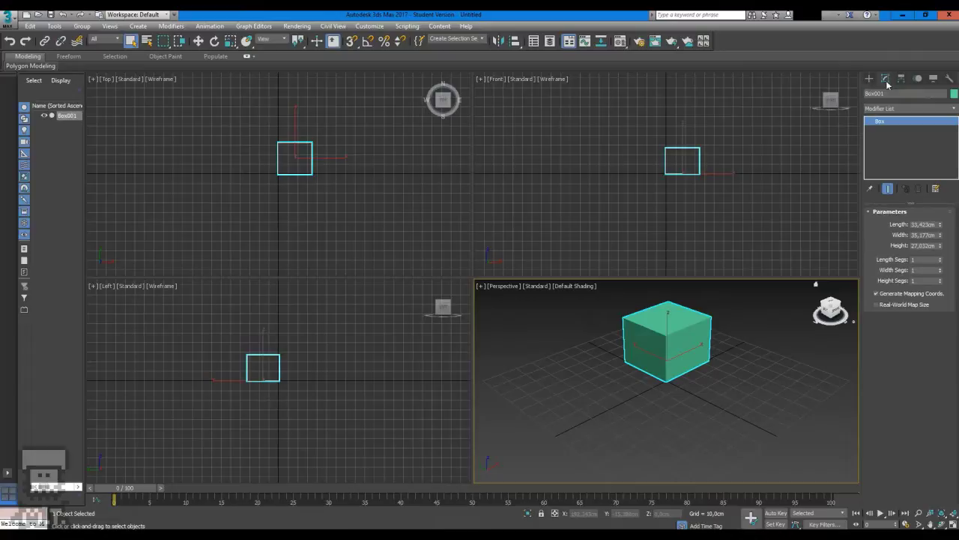
{"action": "left_click", "coordinate": [940, 257]}
{"action": "left_click", "coordinate": [940, 269]}
{"action": "left_click", "coordinate": [940, 278]}
Maximize the Perspective viewport and display the shaded box with Edged Faces
{"action": "left_click", "coordinate": [677, 395]}
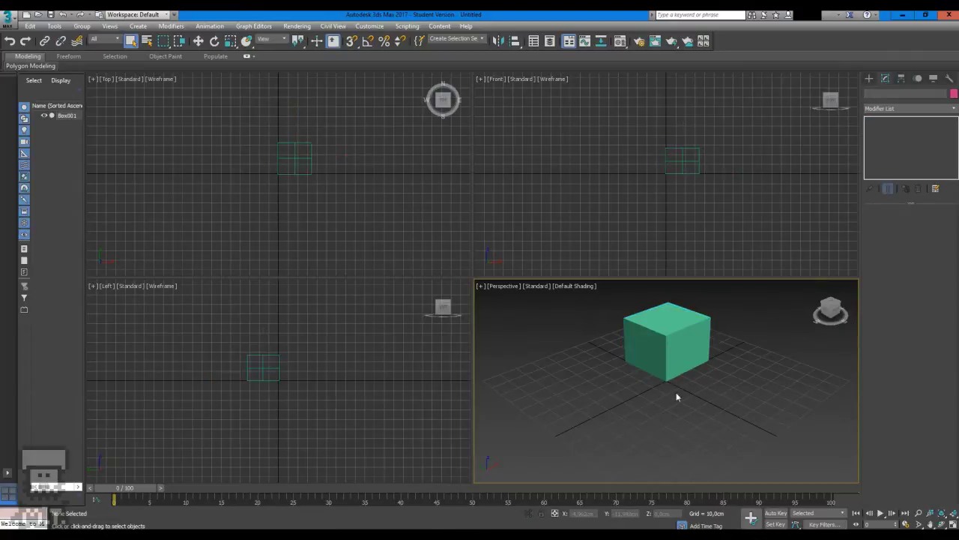
{"action": "key", "text": "alt+w"}
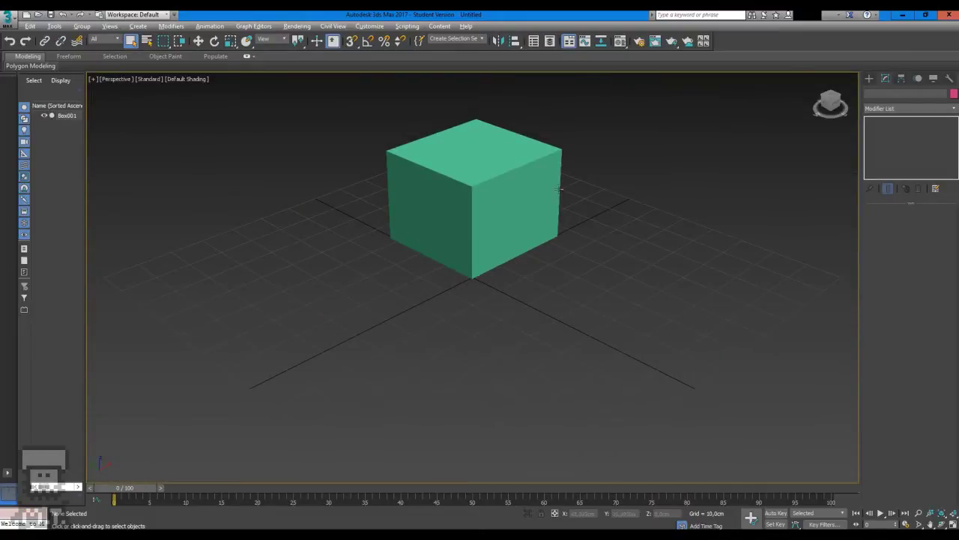
{"action": "middle_click_drag", "start_coordinate": [527, 260], "coordinate": [554, 375]}
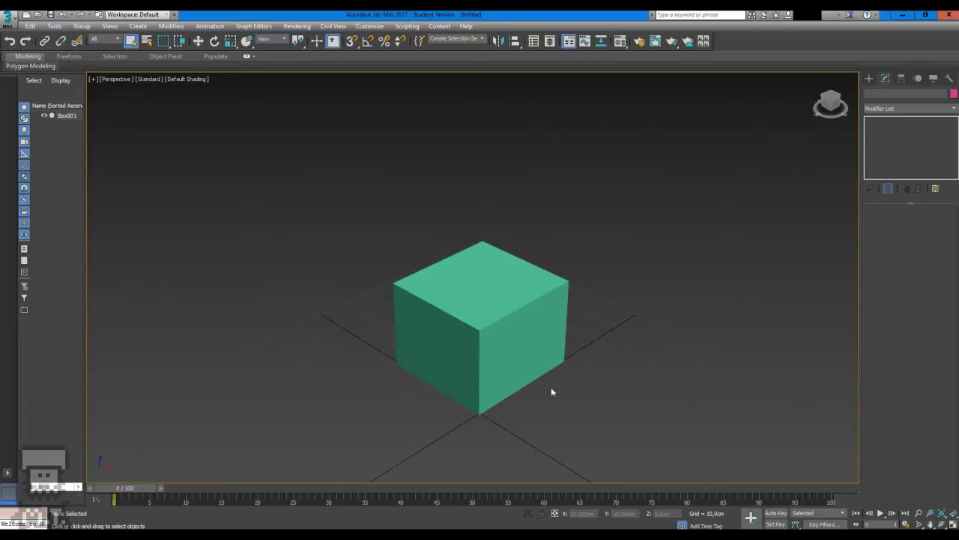
{"action": "left_click", "coordinate": [192, 80]}
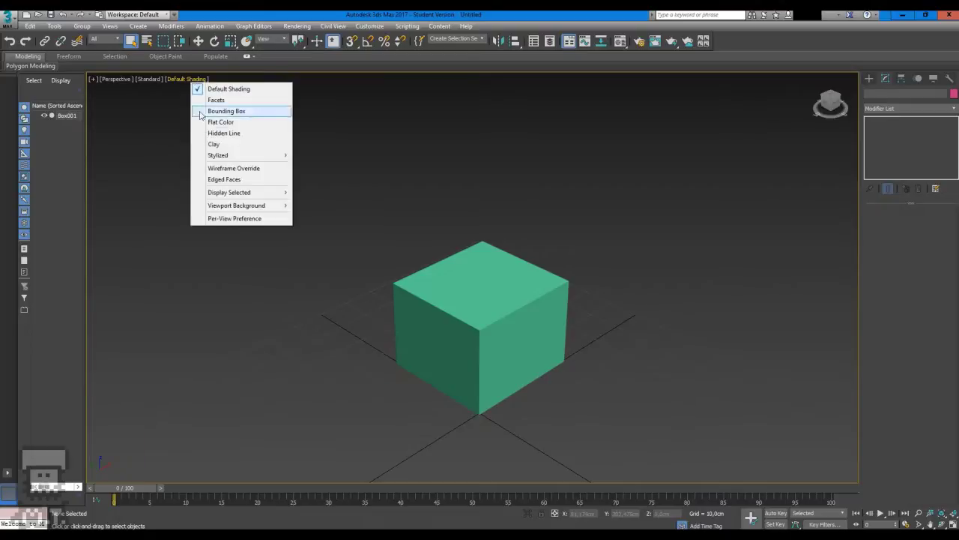
{"action": "left_click", "coordinate": [229, 178]}
{"action": "middle_click_drag", "start_coordinate": [598, 403], "coordinate": [488, 317], "text": "alt"}
{"action": "scroll", "coordinate": [488, 317], "scroll_direction": "up", "scroll_amount": 2}
{"action": "left_click", "coordinate": [265, 178]}
Move the box to the world origin by setting its X and Y positions to 0
{"action": "left_click", "coordinate": [199, 41]}
{"action": "left_click", "coordinate": [430, 293]}
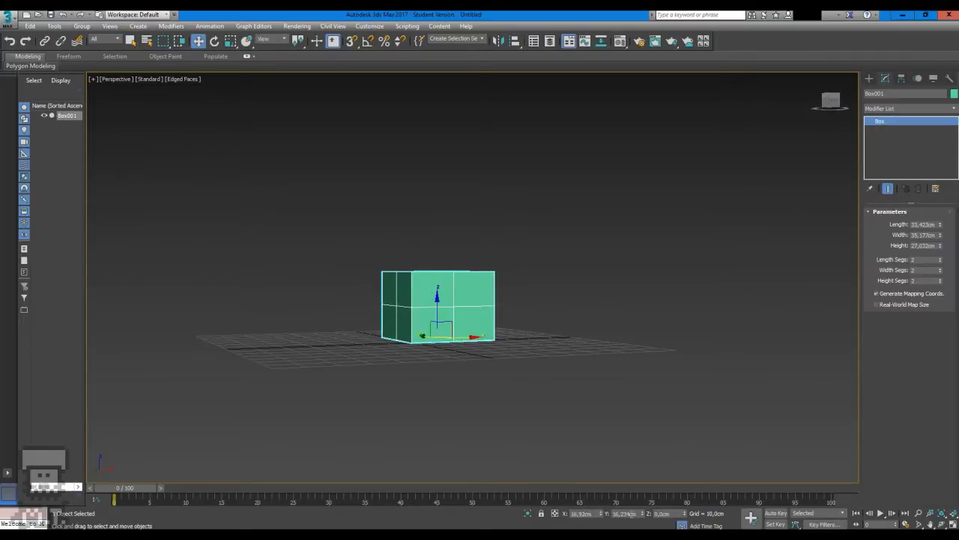
{"action": "right_click", "coordinate": [602, 515]}
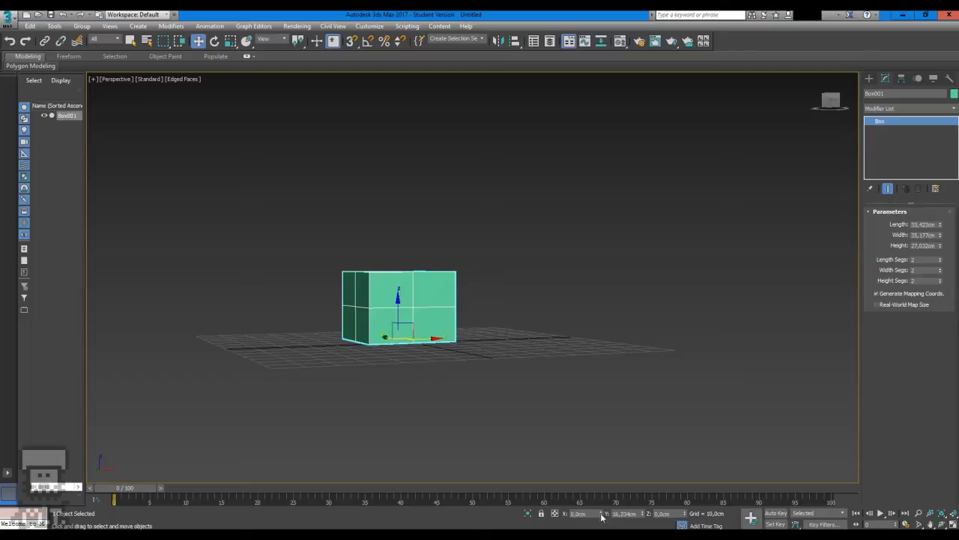
{"action": "right_click", "coordinate": [642, 515]}
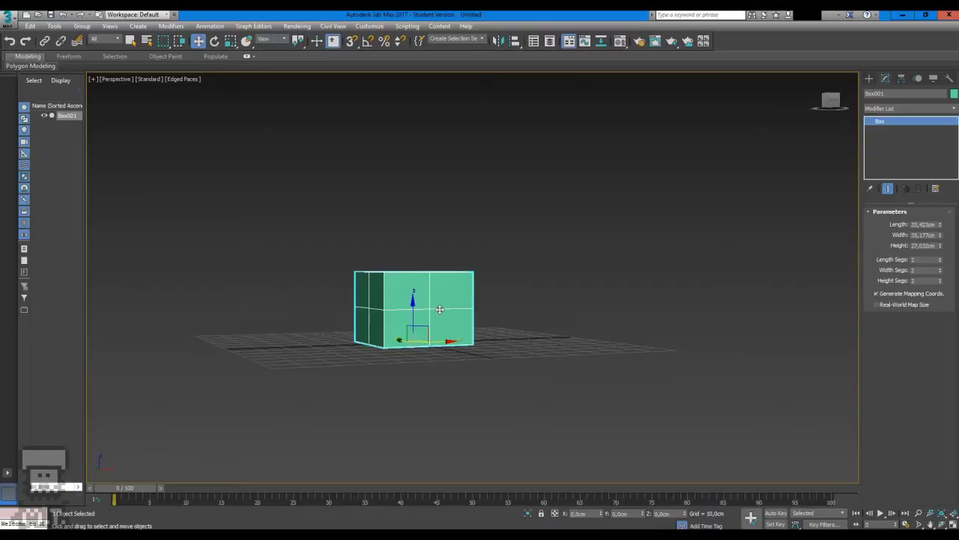
Center the box's pivot to the object using Affect Pivot Only, and leave pivot editing
{"action": "left_click", "coordinate": [901, 80]}
{"action": "left_click", "coordinate": [909, 147]}
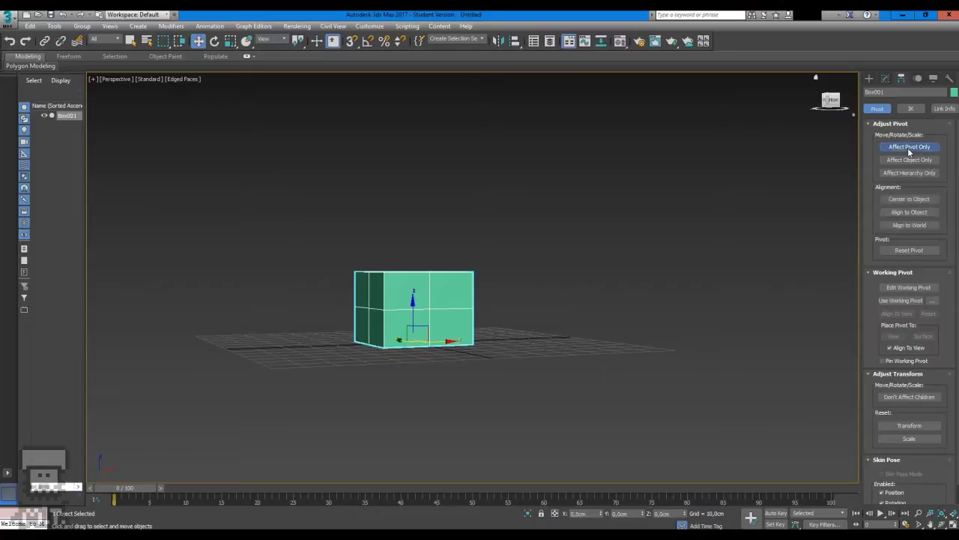
{"action": "left_click", "coordinate": [907, 199]}
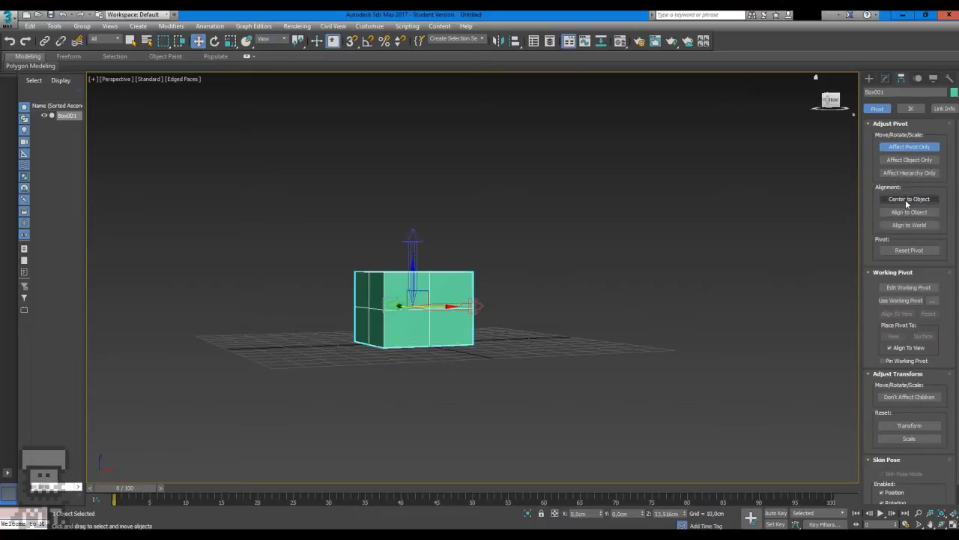
{"action": "middle_click_drag", "start_coordinate": [435, 350], "coordinate": [405, 371], "text": "alt"}
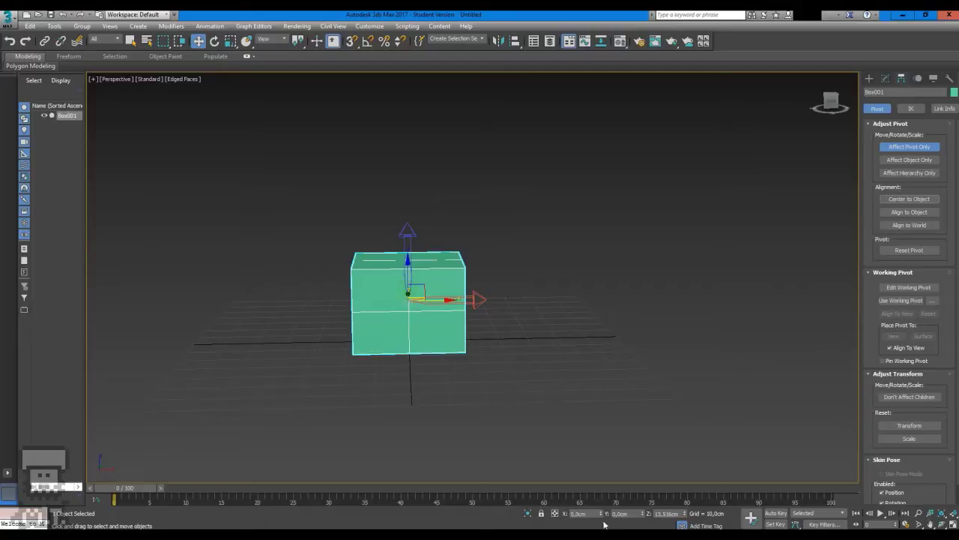
{"action": "left_click_drag", "start_coordinate": [448, 299], "coordinate": [416, 302]}
{"action": "key", "text": "ctrl+z"}
{"action": "left_click", "coordinate": [907, 147]}
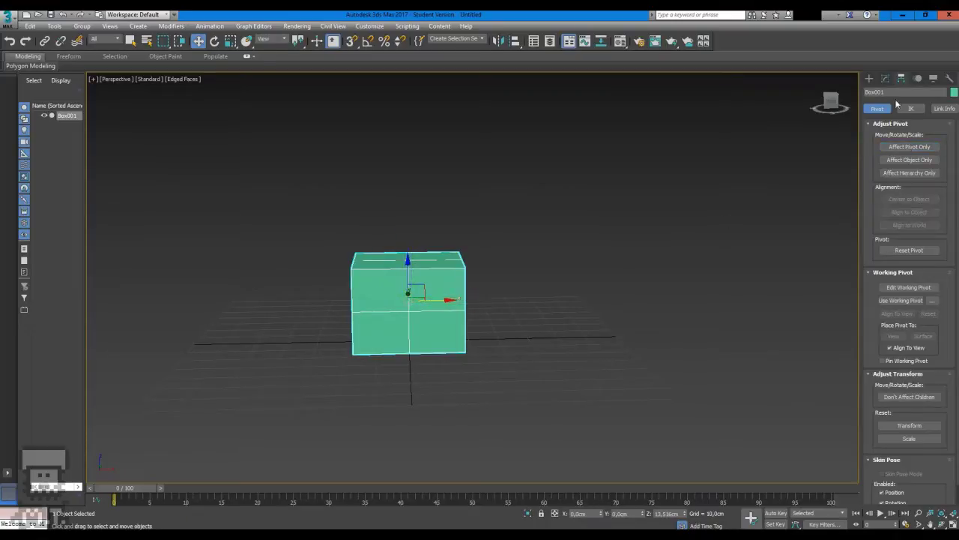
Try moving the box along the X and Z axes and reset its X position to 0
{"action": "left_click", "coordinate": [885, 78]}
{"action": "left_click_drag", "start_coordinate": [444, 299], "coordinate": [556, 296]}
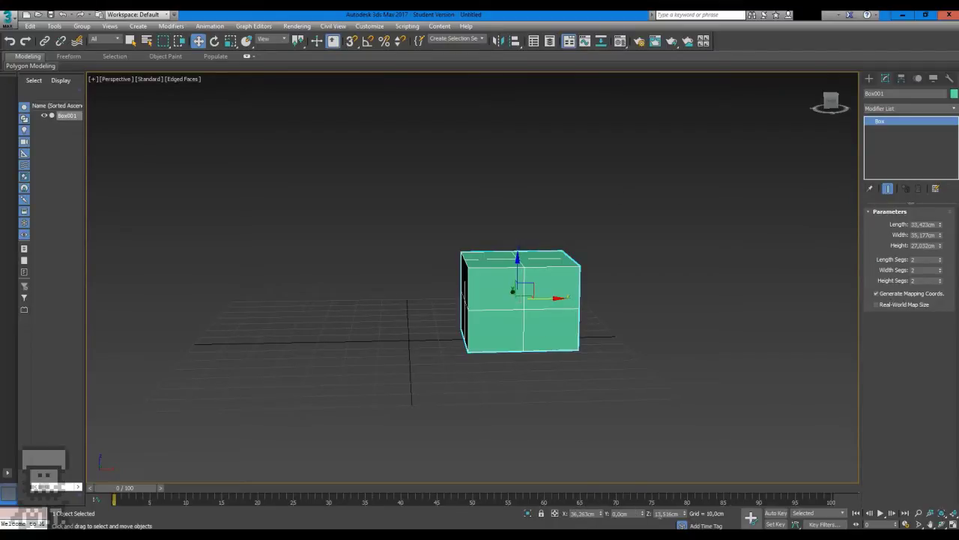
{"action": "right_click", "coordinate": [601, 514]}
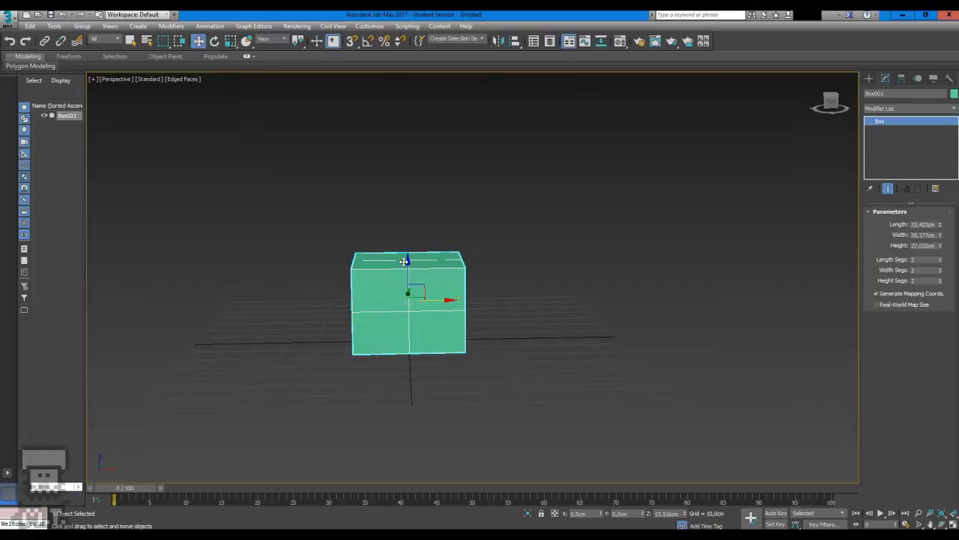
{"action": "left_click_drag", "start_coordinate": [407, 264], "coordinate": [409, 296]}
{"action": "right_click", "coordinate": [409, 296]}
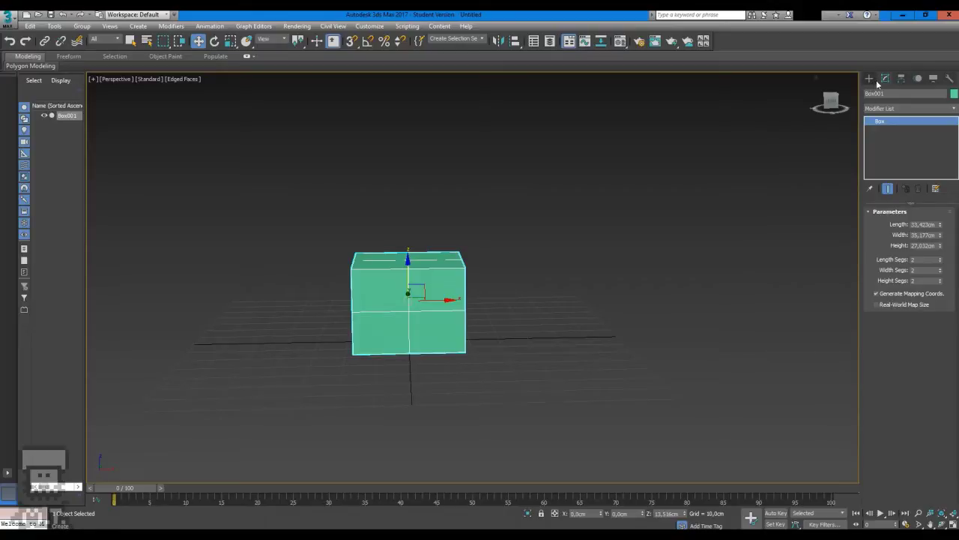
Convert the box to an Editable Mesh
{"action": "right_click", "coordinate": [407, 300]}
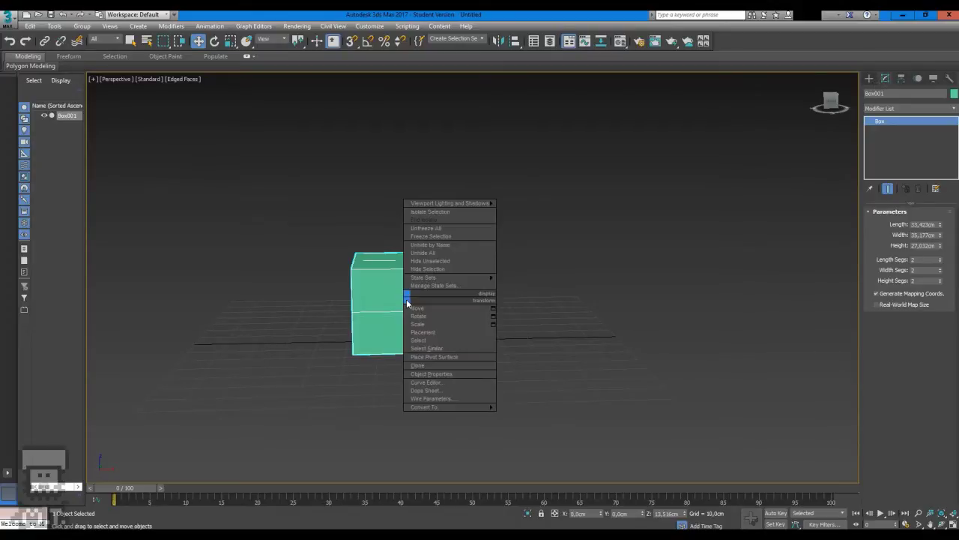
{"action": "mouse_move", "coordinate": [445, 407]}
{"action": "left_click", "coordinate": [521, 408]}
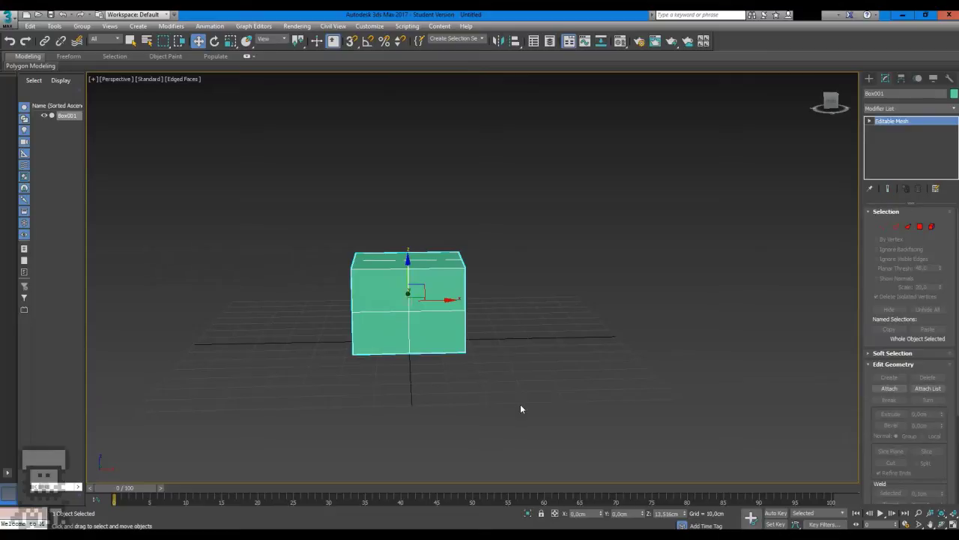
Convert the box to an Editable Poly
{"action": "right_click", "coordinate": [359, 315]}
{"action": "mouse_move", "coordinate": [422, 431]}
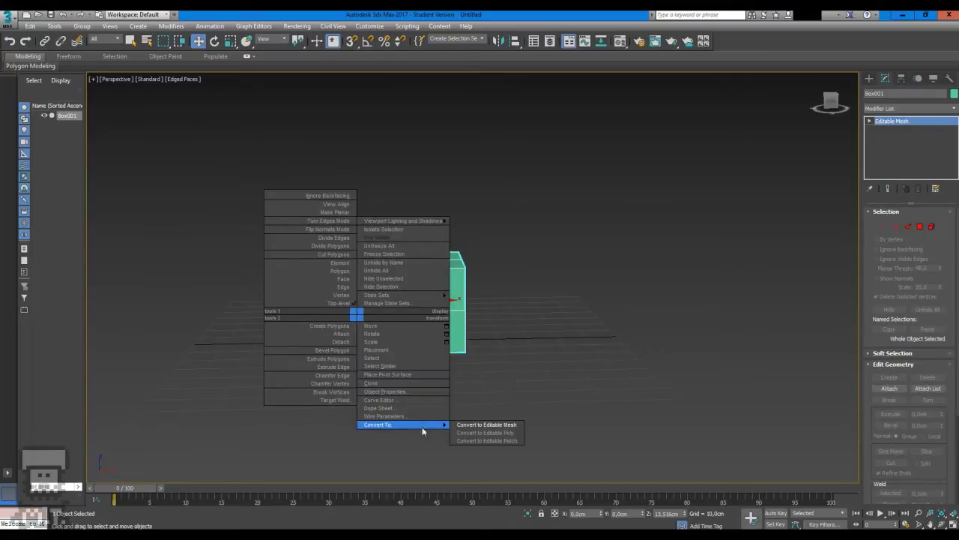
{"action": "left_click", "coordinate": [491, 433]}
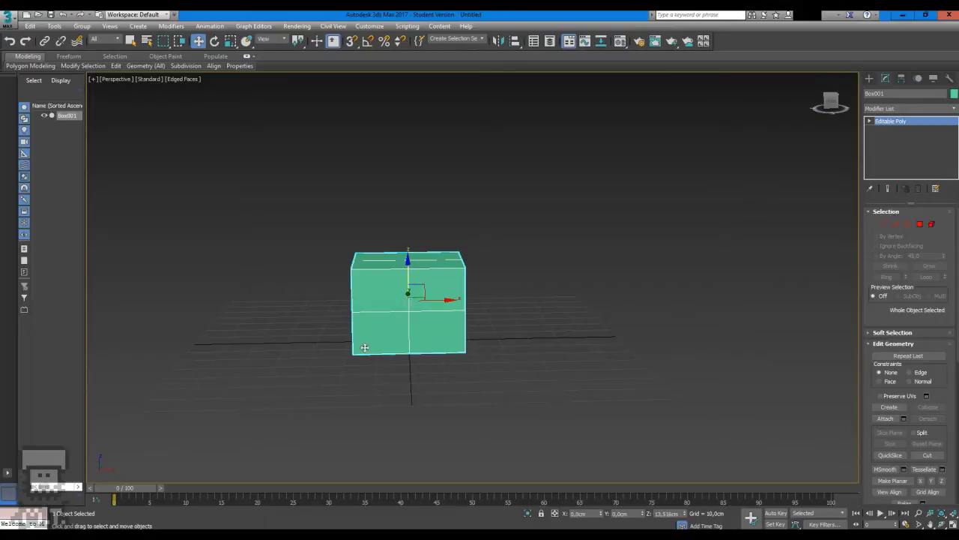
Move the top outer vertices on both sides of the box inward and down, the left ones to about X -13.3 cm, Z 22.9 cm
{"action": "mouse_move", "coordinate": [472, 428]}
{"action": "middle_mouse_down", "text": "alt"}
{"action": "mouse_move", "coordinate": [486, 403]}
{"action": "mouse_move", "coordinate": [473, 409]}
{"action": "mouse_move", "coordinate": [485, 416]}
{"action": "middle_mouse_up", "text": "alt"}
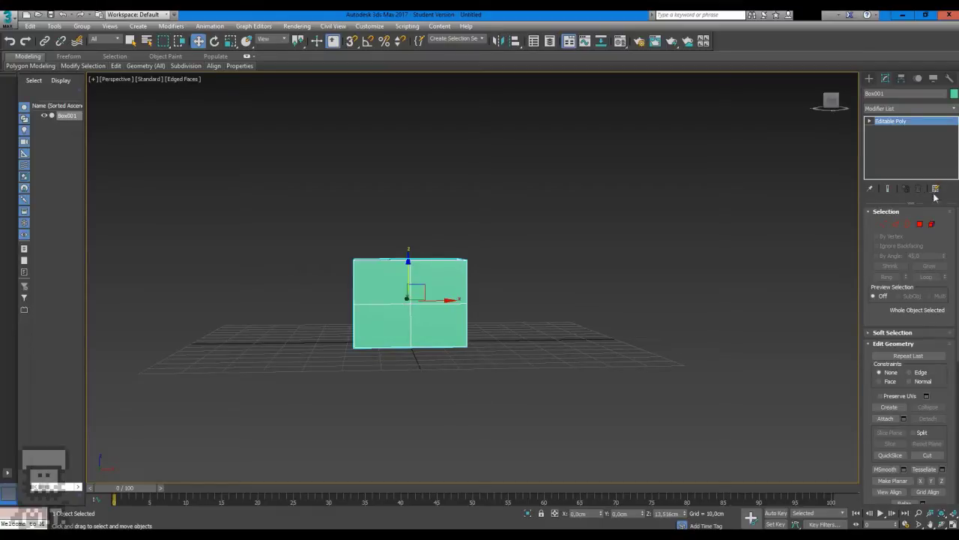
{"action": "left_click", "coordinate": [885, 224]}
{"action": "left_click_drag", "start_coordinate": [439, 243], "coordinate": [452, 267]}
{"action": "left_click_drag", "start_coordinate": [344, 256], "coordinate": [394, 265]}
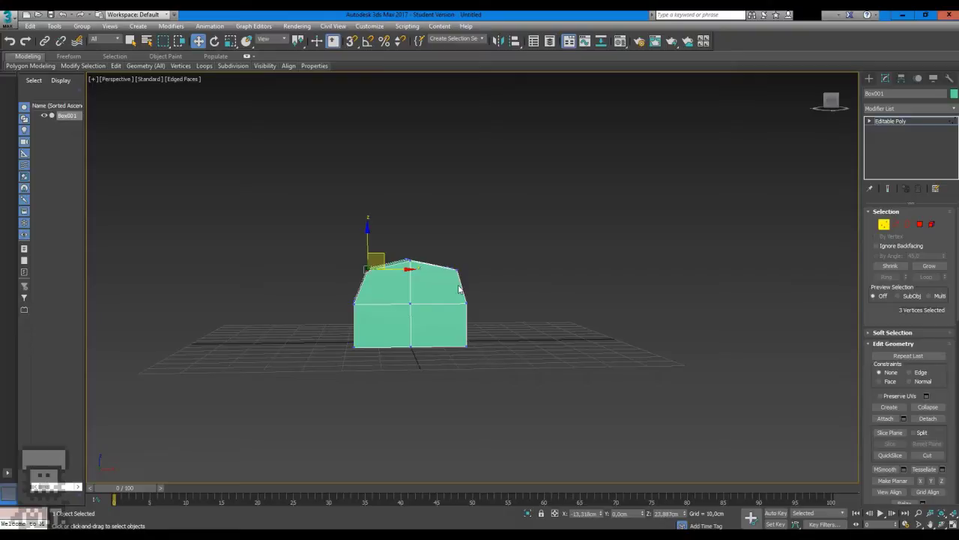
Select all polygons on the right half of the box and delete them
{"action": "left_click", "coordinate": [920, 225]}
{"action": "left_click_drag", "start_coordinate": [514, 216], "coordinate": [424, 371]}
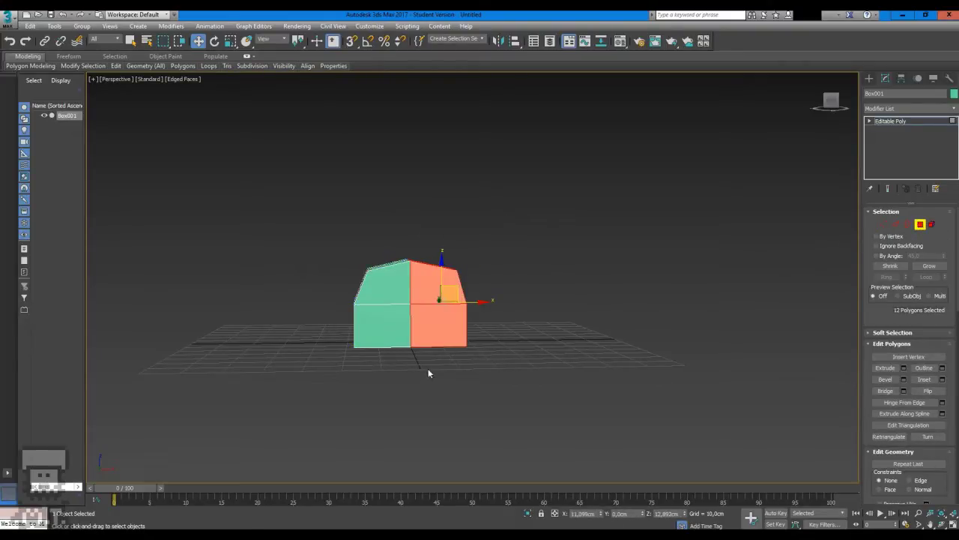
{"action": "key", "text": "Delete"}
{"action": "middle_click_drag", "start_coordinate": [442, 350], "coordinate": [477, 377], "text": "alt"}
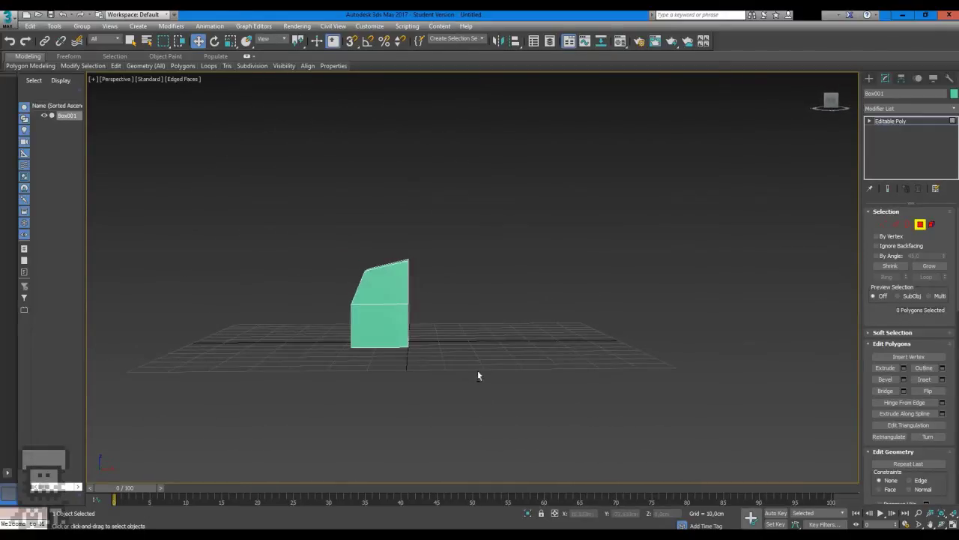
Add a Symmetry modifier to the half box, mirrored on the X axis with Flip enabled
{"action": "left_click", "coordinate": [950, 110]}
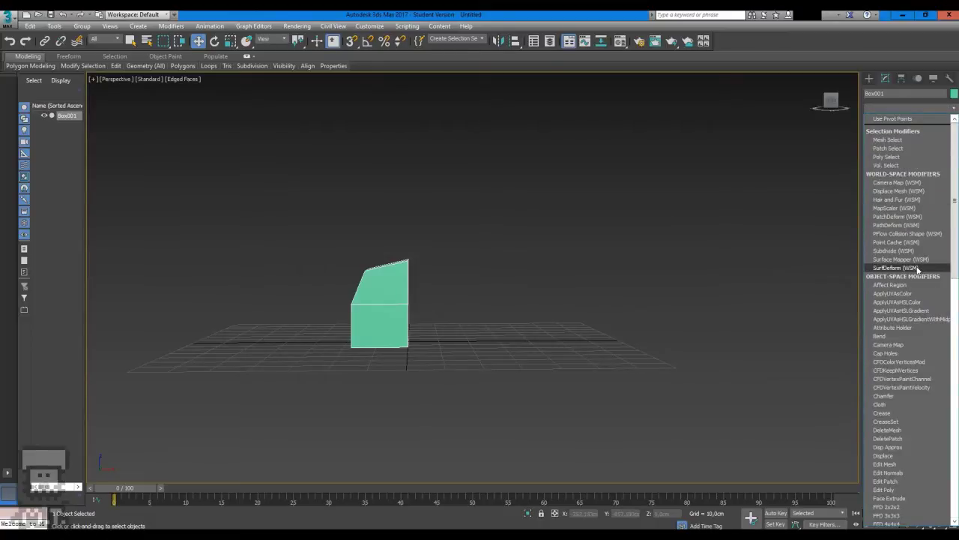
{"action": "scroll", "coordinate": [918, 269], "scroll_direction": "down", "scroll_amount": 20}
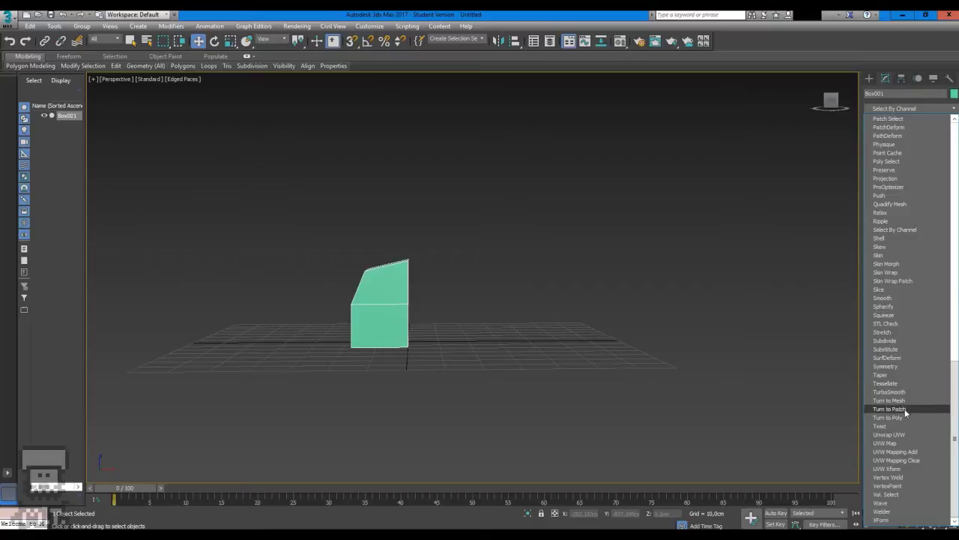
{"action": "left_click", "coordinate": [894, 366]}
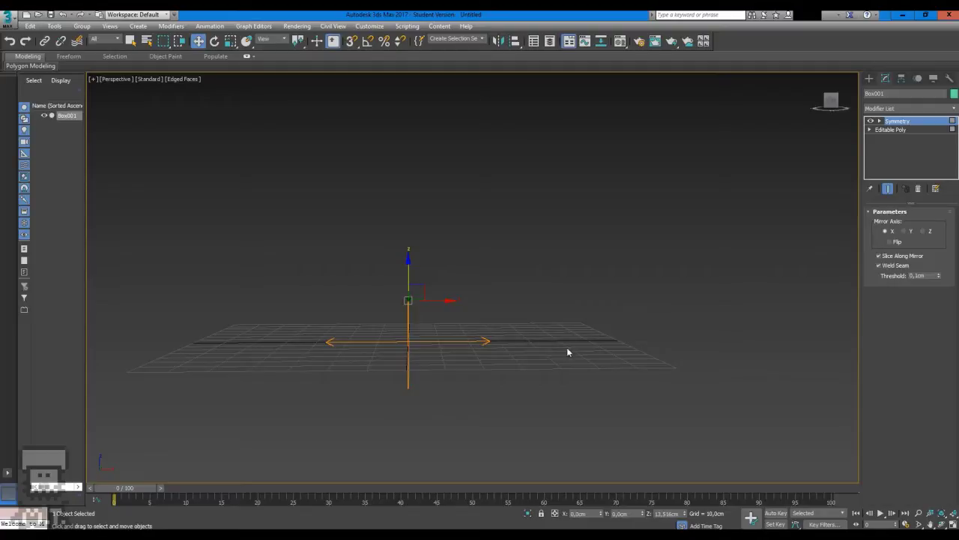
{"action": "left_click", "coordinate": [891, 242]}
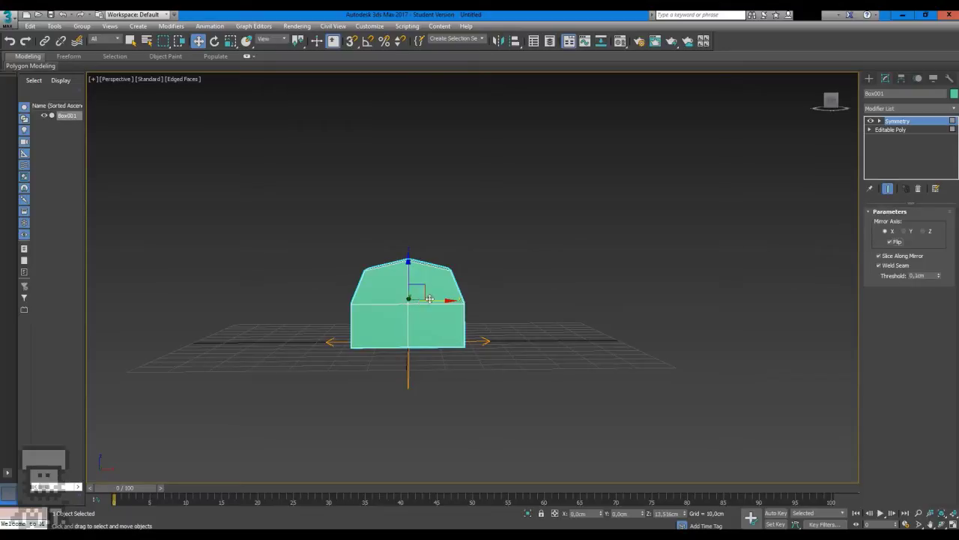
Shift the Symmetry modifier's Mirror back and forth along X, leaving it at about 1.36 cm
{"action": "left_click", "coordinate": [881, 121]}
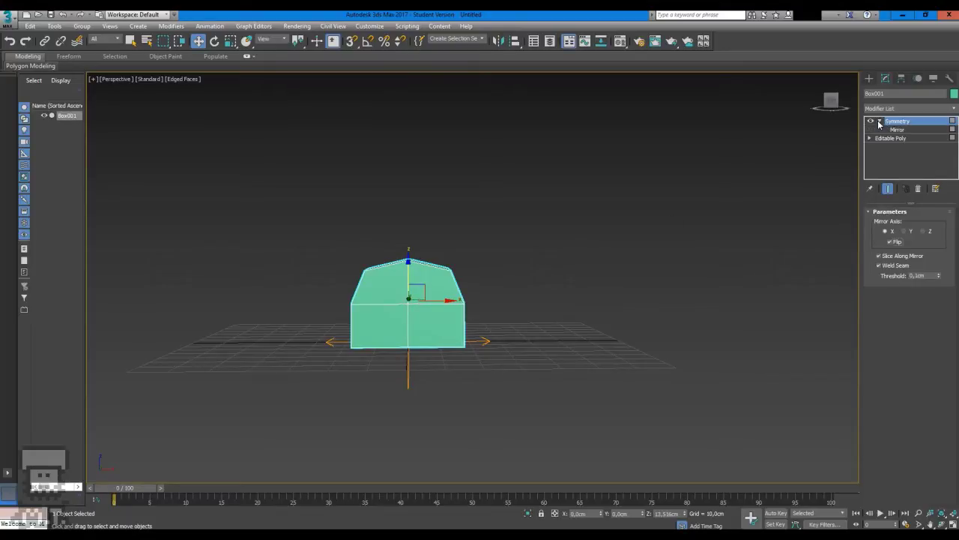
{"action": "left_click", "coordinate": [898, 130]}
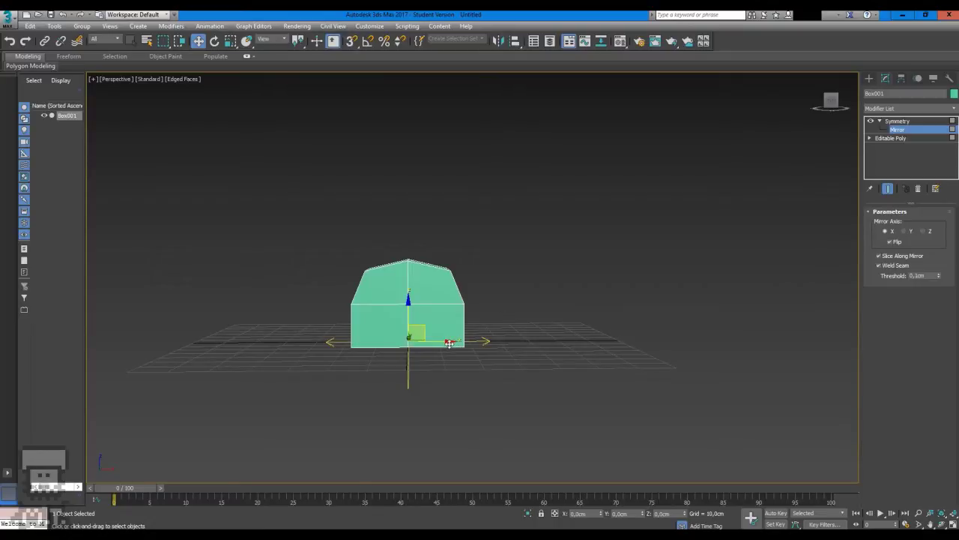
{"action": "left_click_drag", "start_coordinate": [449, 343], "coordinate": [456, 346]}
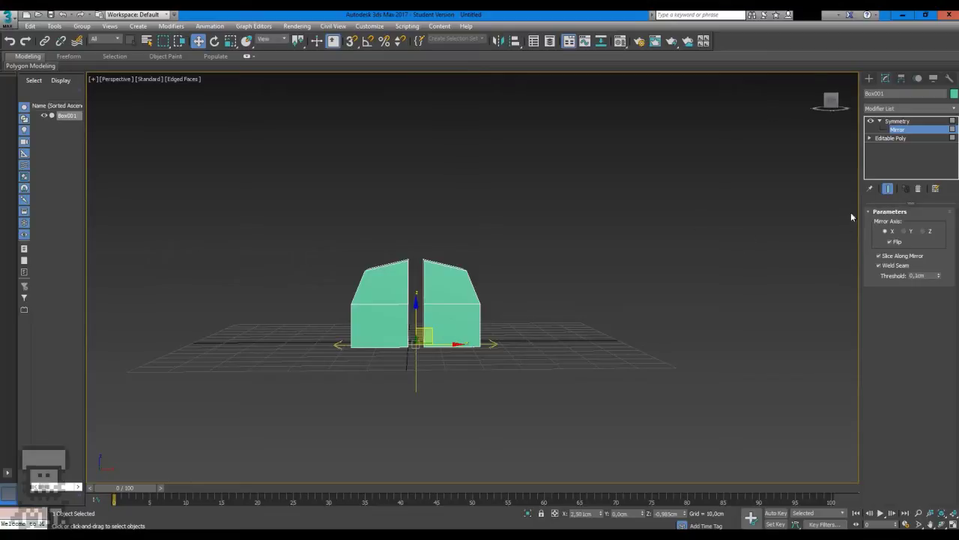
{"action": "left_click_drag", "start_coordinate": [456, 345], "coordinate": [447, 343]}
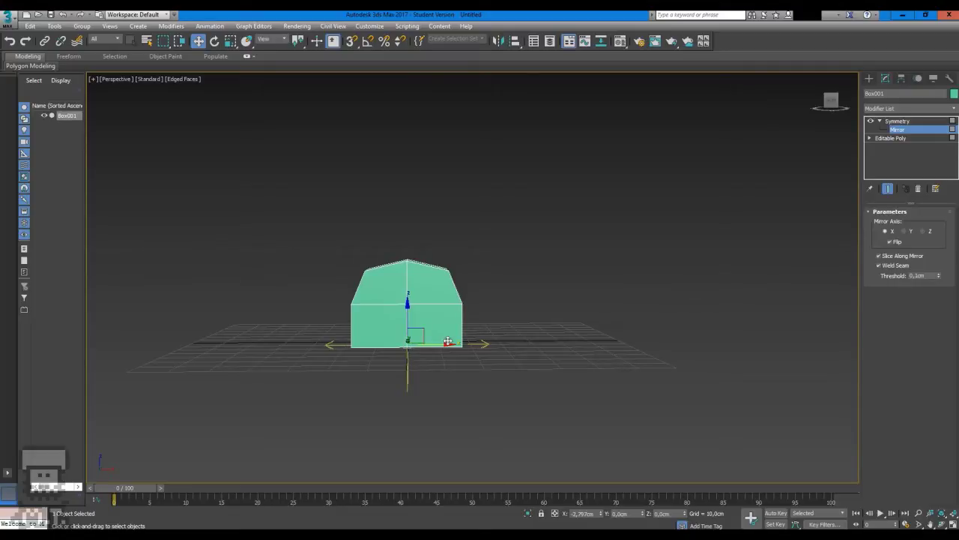
{"action": "left_click_drag", "start_coordinate": [448, 343], "coordinate": [414, 330]}
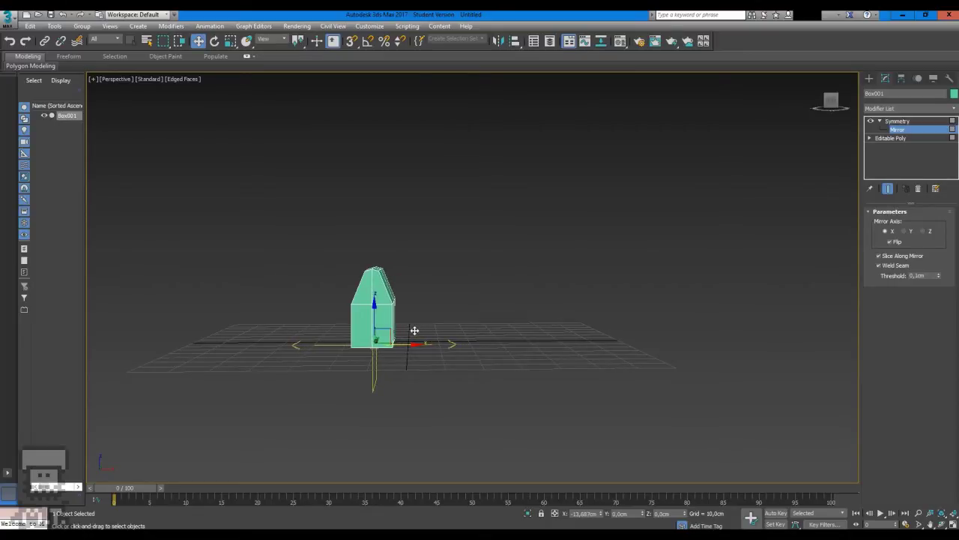
{"action": "left_click_drag", "start_coordinate": [415, 330], "coordinate": [431, 343]}
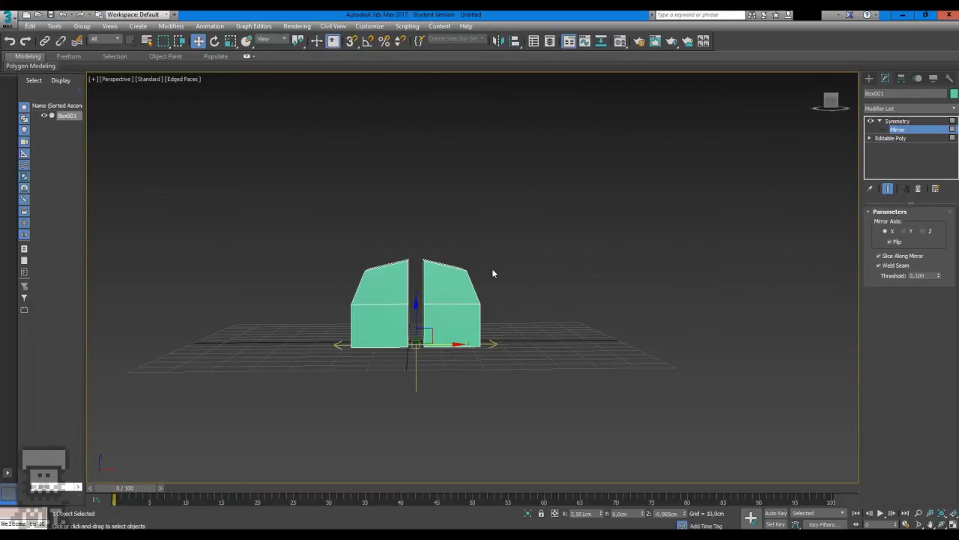
{"action": "left_click_drag", "start_coordinate": [454, 345], "coordinate": [450, 344]}
{"action": "scroll", "coordinate": [422, 317], "scroll_direction": "up", "scroll_amount": 5}
{"action": "scroll", "coordinate": [422, 317], "scroll_direction": "down", "scroll_amount": 2}
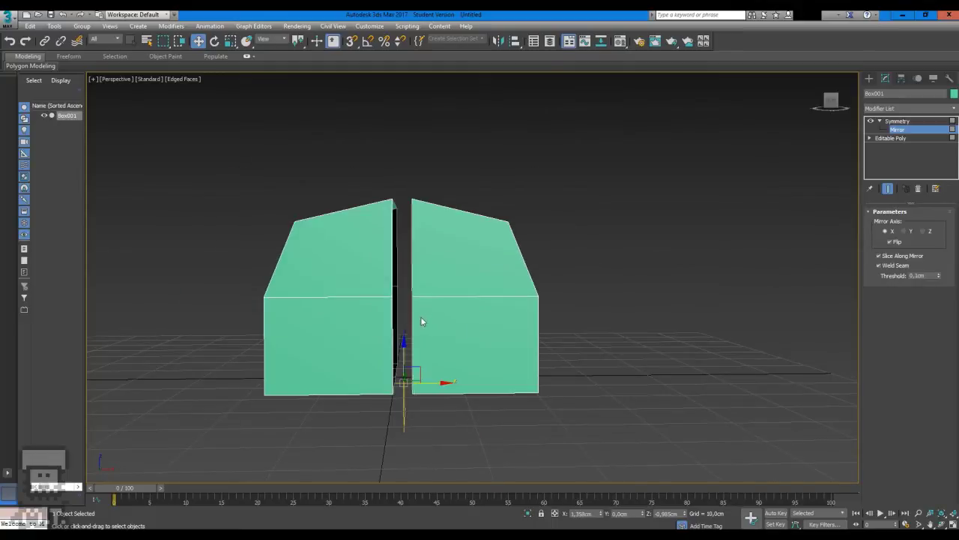
Move the Symmetry modifier's Mirror to about 0.58 cm on X and raise its weld threshold to about 1.16 cm
{"action": "left_click_drag", "start_coordinate": [442, 382], "coordinate": [433, 376]}
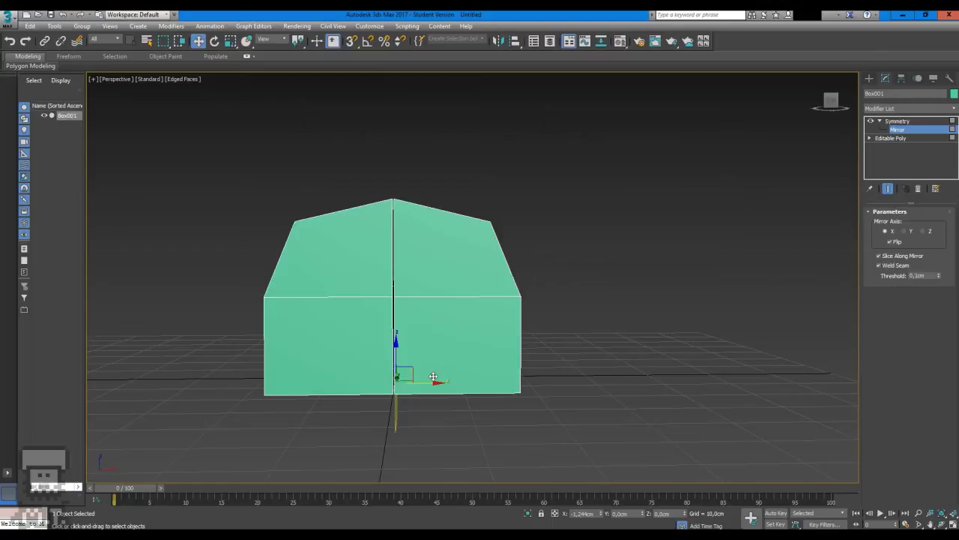
{"action": "left_click_drag", "start_coordinate": [433, 376], "coordinate": [437, 376]}
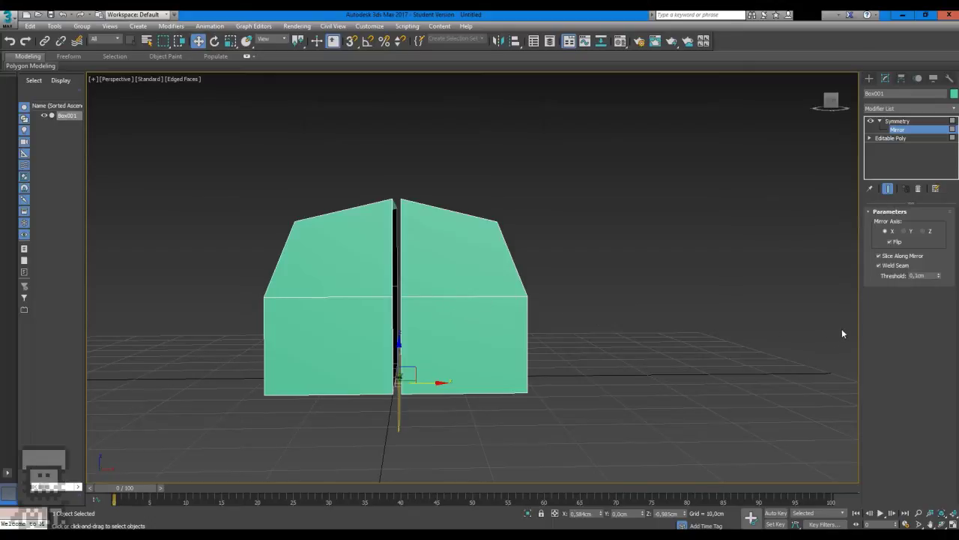
{"action": "left_click", "coordinate": [939, 274]}
{"action": "left_click", "coordinate": [941, 276]}
{"action": "left_click", "coordinate": [940, 276]}
{"action": "left_click", "coordinate": [940, 275]}
{"action": "left_click", "coordinate": [939, 275]}
{"action": "left_click", "coordinate": [938, 274]}
{"action": "left_click", "coordinate": [938, 275]}
{"action": "left_click_drag", "start_coordinate": [937, 276], "coordinate": [937, 232]}
{"action": "left_click", "coordinate": [940, 278]}
{"action": "left_click", "coordinate": [940, 278]}
{"action": "left_click_drag", "start_coordinate": [940, 276], "coordinate": [938, 274]}
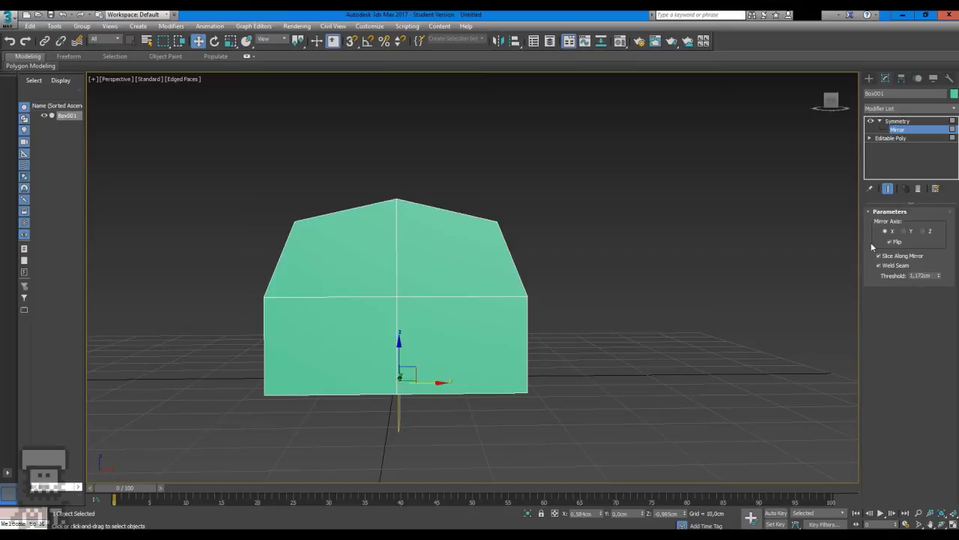
{"action": "left_click_drag", "start_coordinate": [938, 277], "coordinate": [939, 282]}
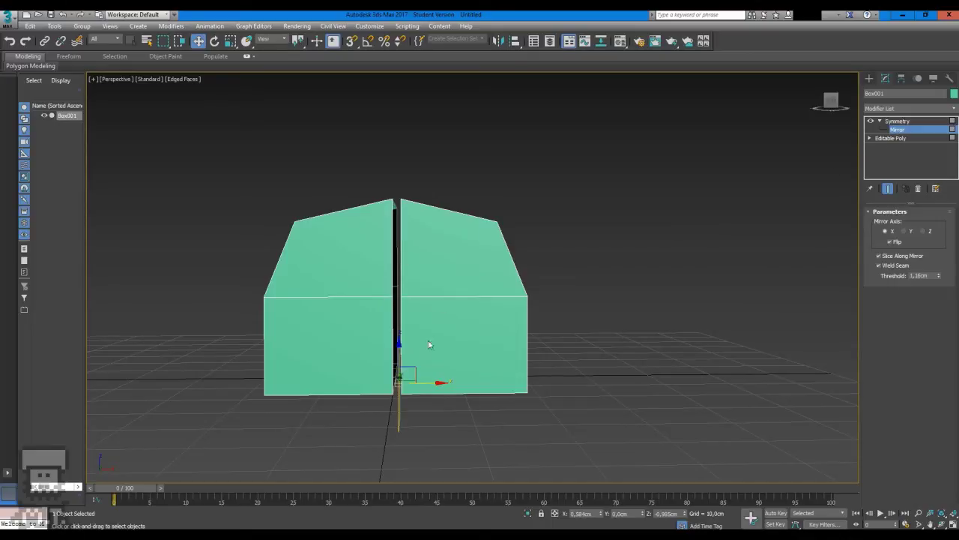
Reset the Symmetry weld threshold to 0 cm and move the Mirror to about 0.21 cm on X
{"action": "left_click_drag", "start_coordinate": [438, 383], "coordinate": [439, 382]}
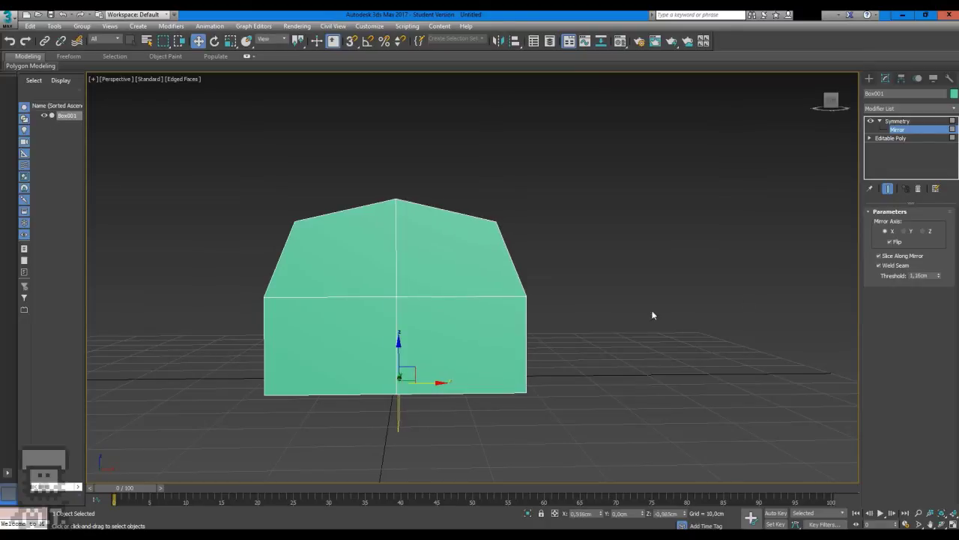
{"action": "right_click", "coordinate": [940, 276]}
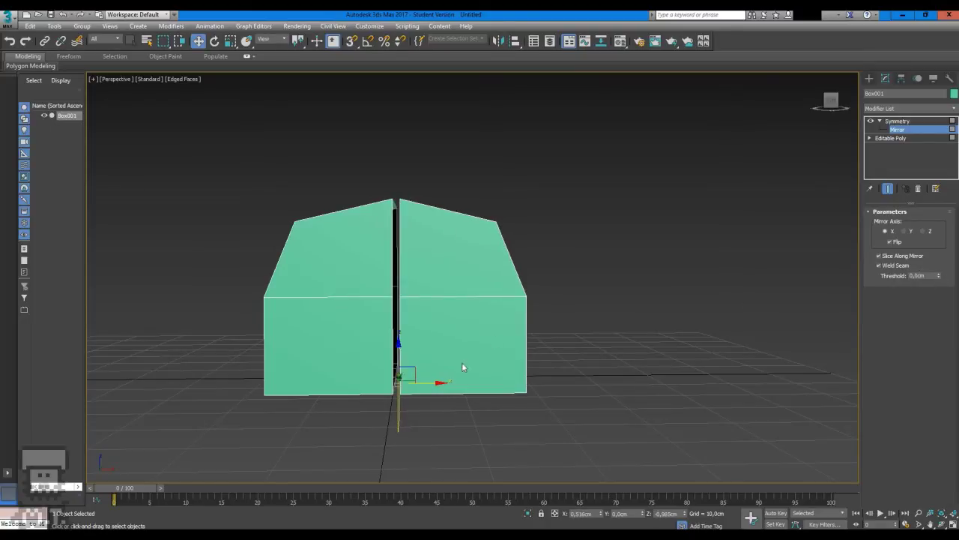
{"action": "left_click_drag", "start_coordinate": [439, 383], "coordinate": [437, 381]}
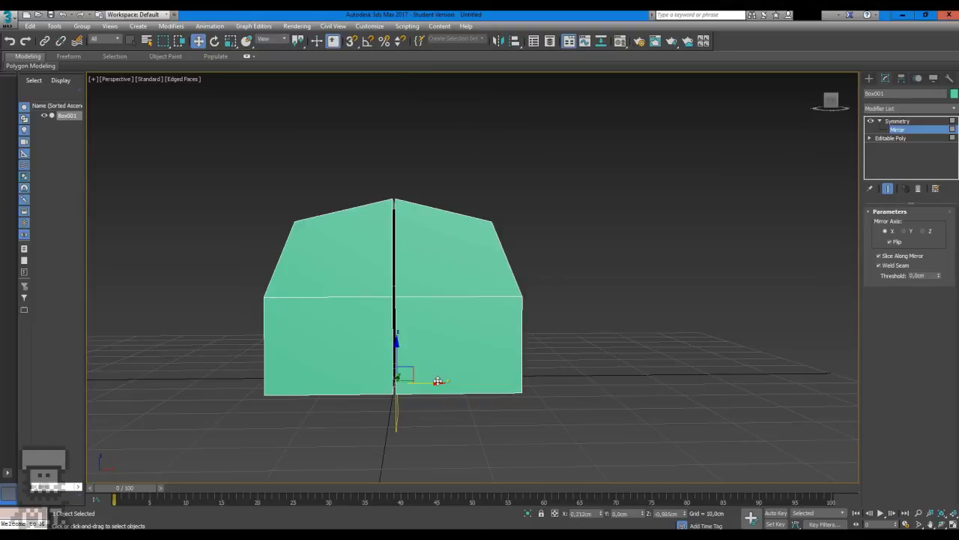
Switch to a close front view of the box, displayed with Default Shading and Edged Faces
{"action": "key", "text": "f"}
{"action": "scroll", "coordinate": [491, 303], "scroll_direction": "up", "scroll_amount": 6}
{"action": "middle_click_drag", "start_coordinate": [475, 304], "coordinate": [631, 81]}
{"action": "scroll", "coordinate": [489, 113], "scroll_direction": "down", "scroll_amount": 3}
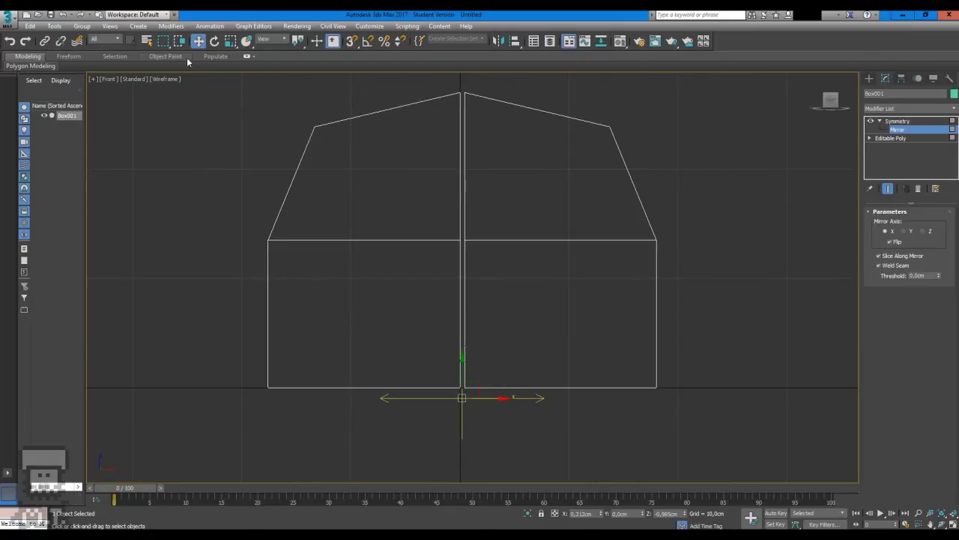
{"action": "left_click", "coordinate": [165, 81]}
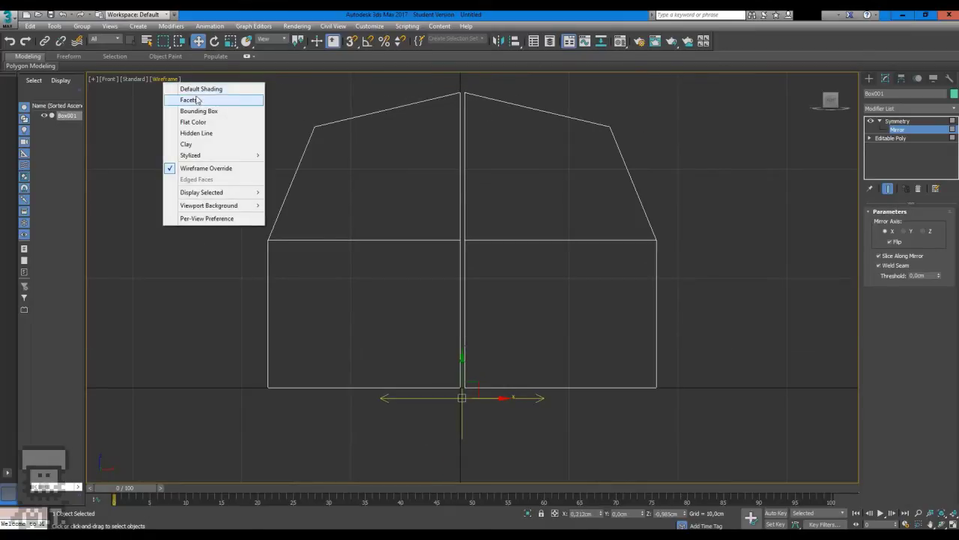
{"action": "left_click", "coordinate": [193, 89]}
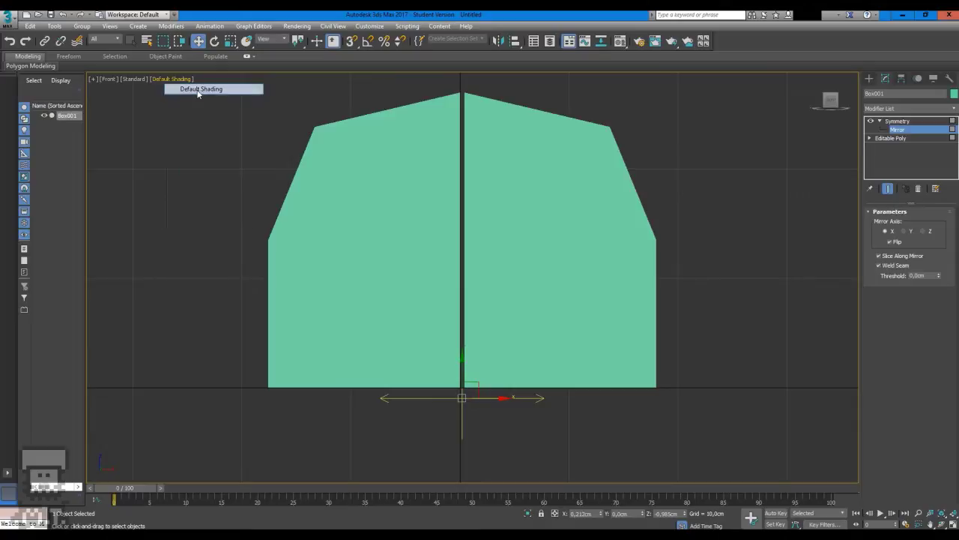
{"action": "left_click", "coordinate": [162, 79]}
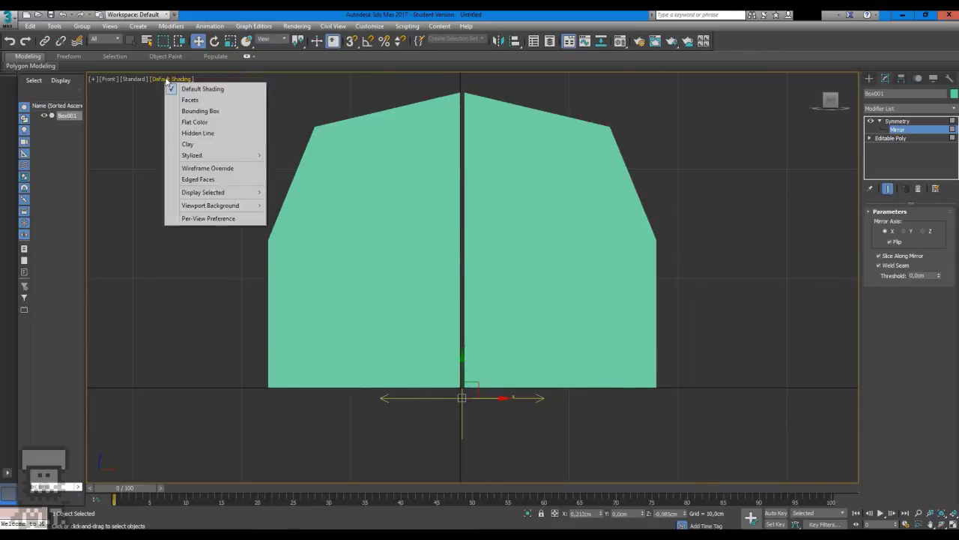
{"action": "left_click", "coordinate": [215, 180]}
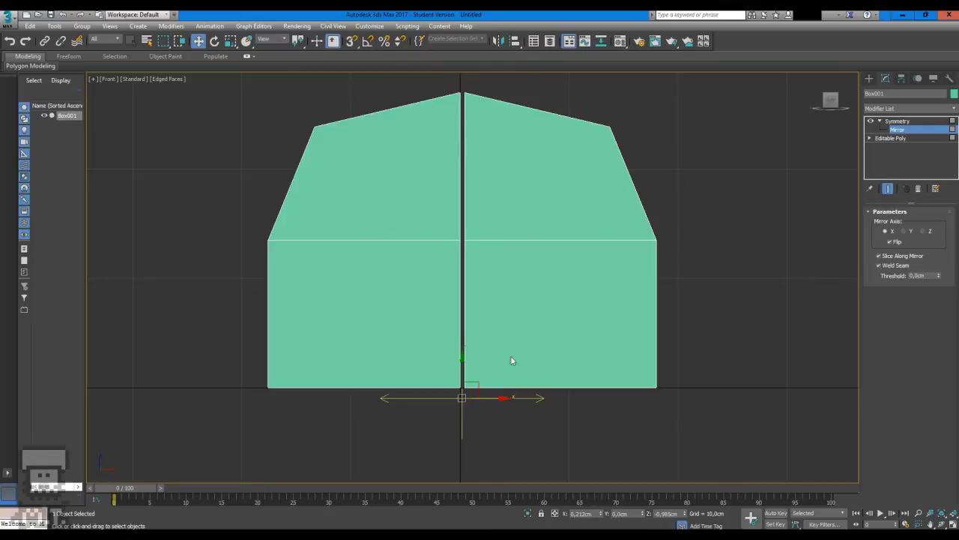
Close the centre gap by moving the Mirror to about 0.03 cm on X, and set the weld threshold to 0.06 cm
{"action": "left_click_drag", "start_coordinate": [499, 397], "coordinate": [496, 398]}
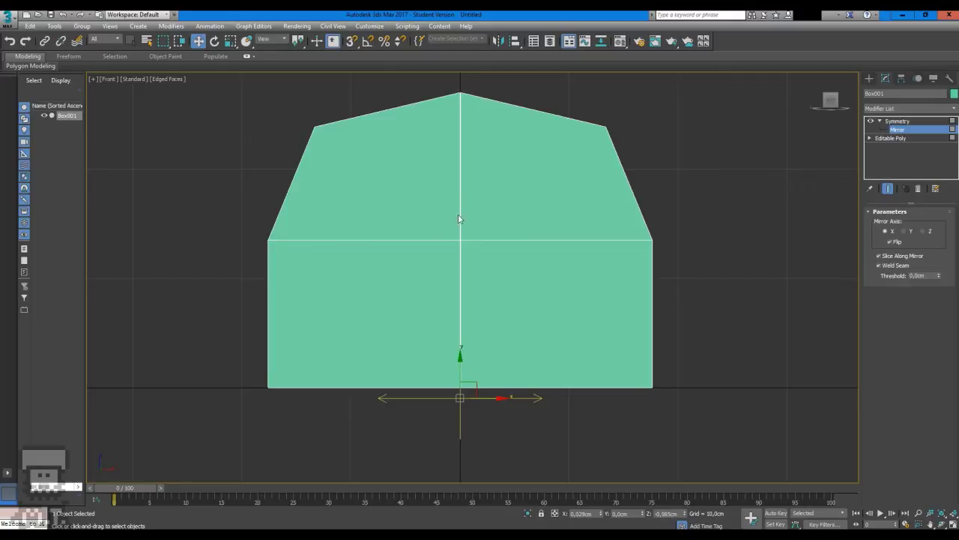
{"action": "left_click", "coordinate": [939, 275]}
{"action": "left_click", "coordinate": [940, 275]}
{"action": "left_click", "coordinate": [880, 121]}
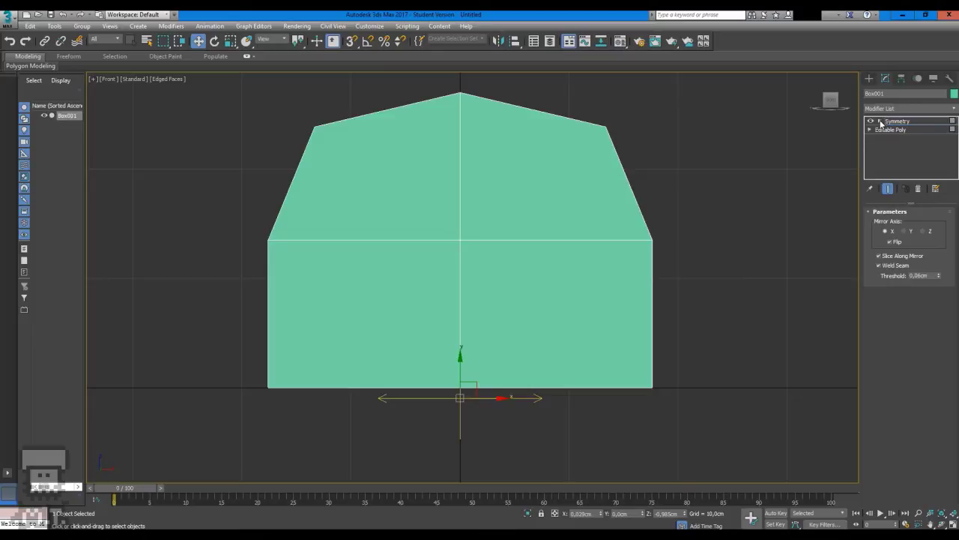
Try a TurboSmooth modifier on top of the Symmetry modifier and remove it from the stack
{"action": "left_click", "coordinate": [889, 109]}
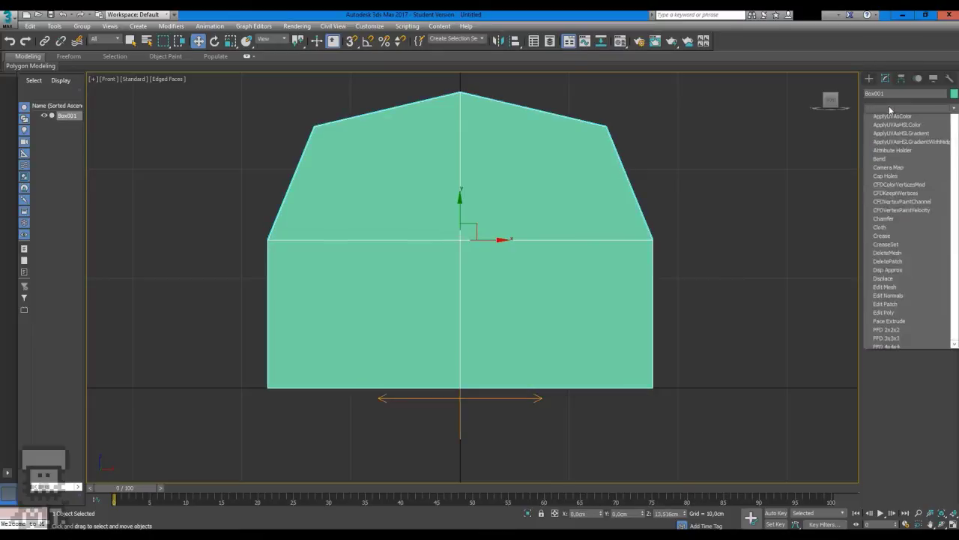
{"action": "key", "text": "t"}
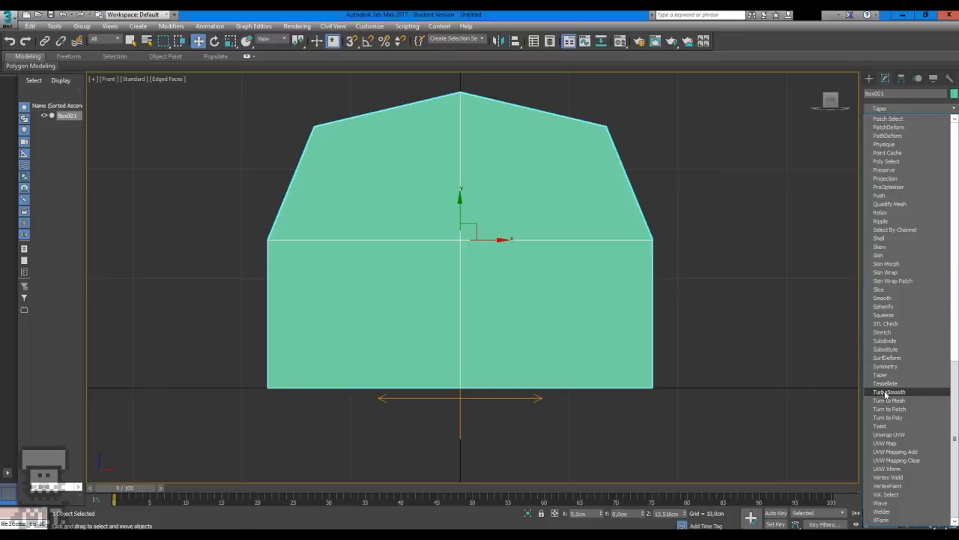
{"action": "left_click", "coordinate": [887, 391]}
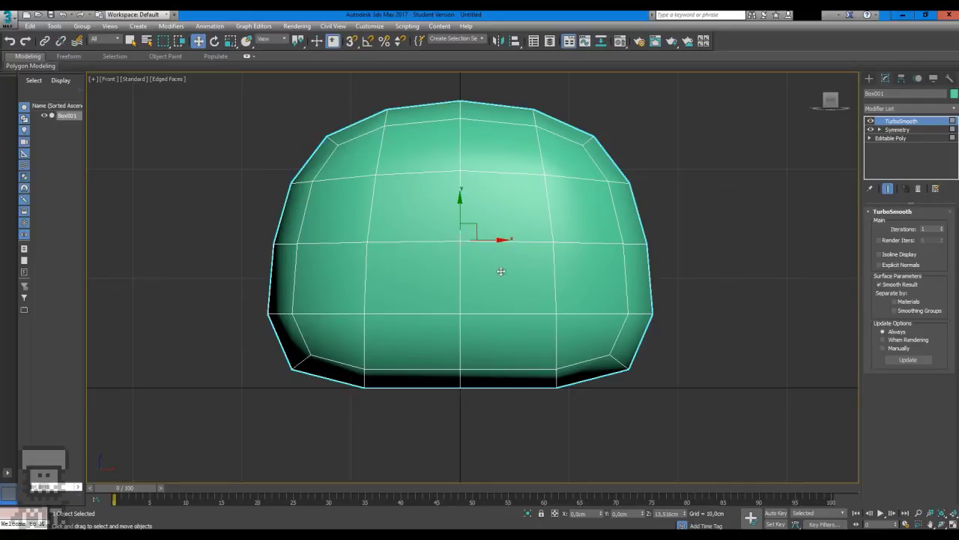
{"action": "scroll", "coordinate": [499, 266], "scroll_direction": "down", "scroll_amount": 4}
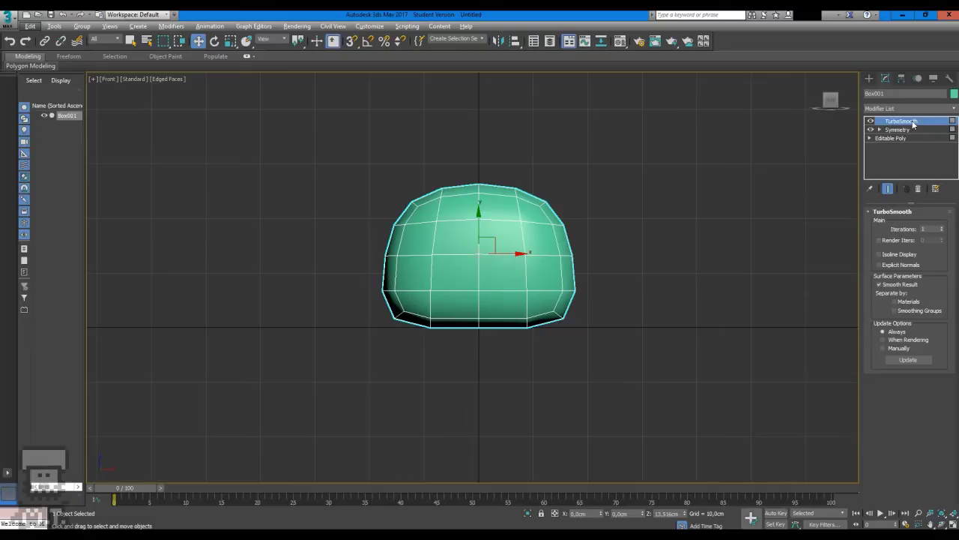
{"action": "left_click", "coordinate": [919, 189]}
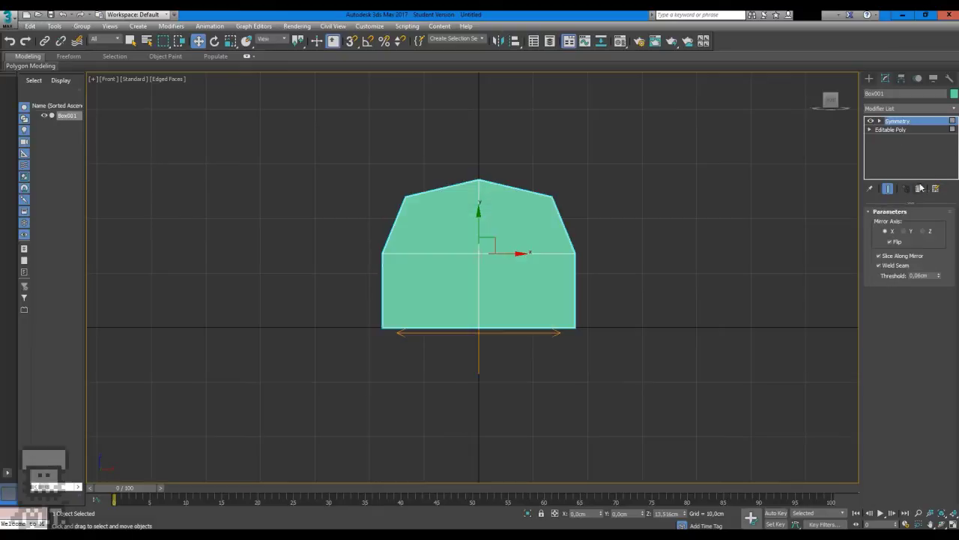
Add a TurboSmooth modifier between the Editable Poly and the Symmetry modifier
{"action": "left_click", "coordinate": [899, 130]}
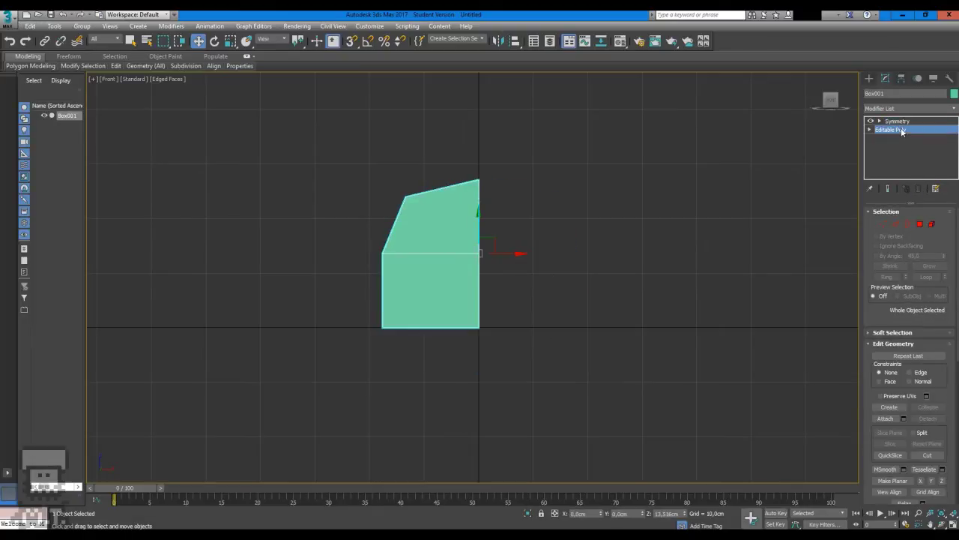
{"action": "left_click", "coordinate": [917, 108]}
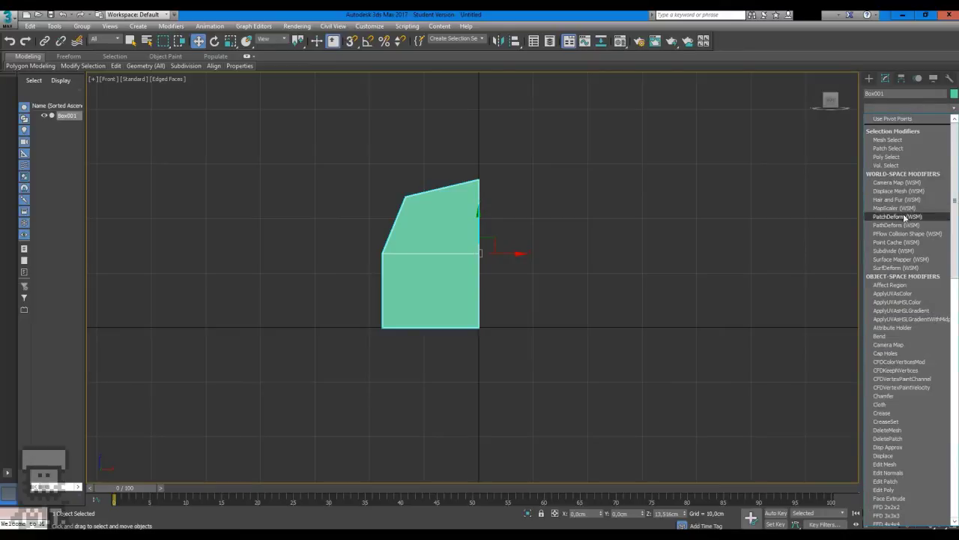
{"action": "scroll", "coordinate": [902, 239], "scroll_direction": "down", "scroll_amount": 10}
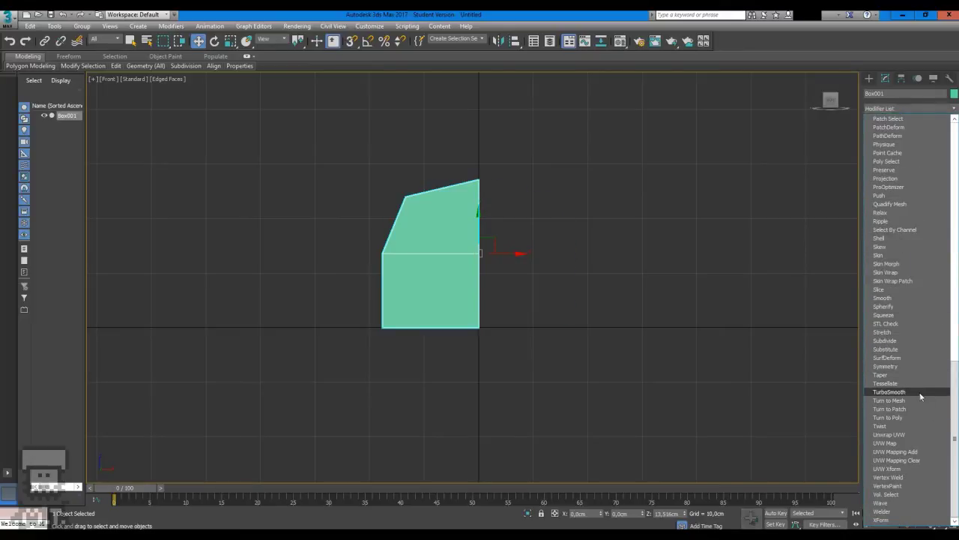
{"action": "left_click", "coordinate": [920, 394]}
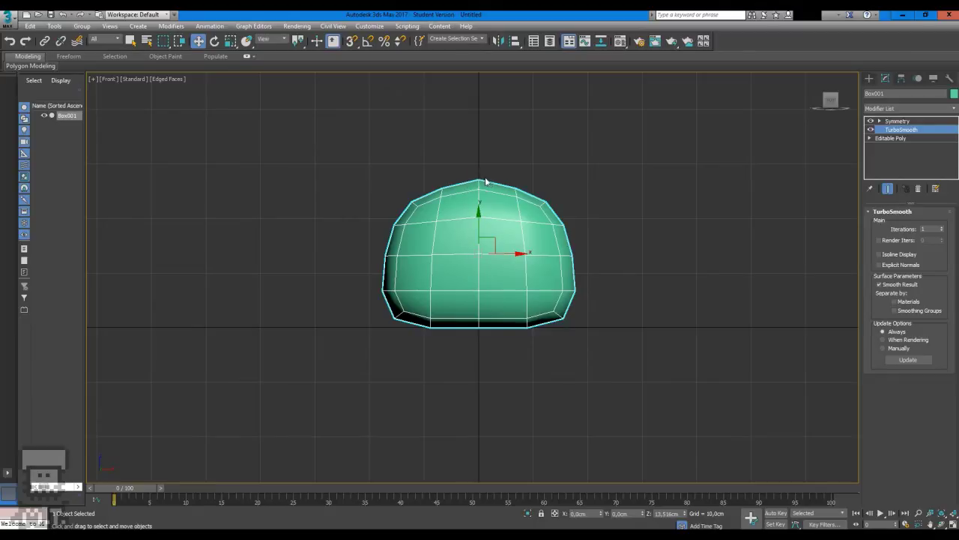
Move TurboSmooth above Symmetry in the modifier stack and make Symmetry the active modifier
{"action": "left_click_drag", "start_coordinate": [903, 129], "coordinate": [897, 124]}
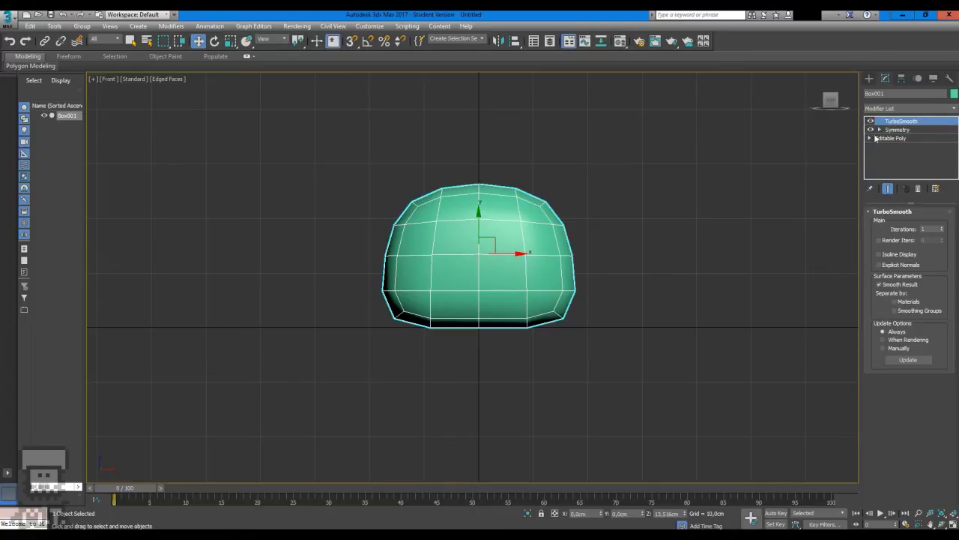
{"action": "mouse_move", "coordinate": [898, 123]}
{"action": "left_mouse_down"}
{"action": "mouse_move", "coordinate": [893, 140]}
{"action": "mouse_move", "coordinate": [890, 120]}
{"action": "left_mouse_up"}
{"action": "left_click", "coordinate": [910, 130]}
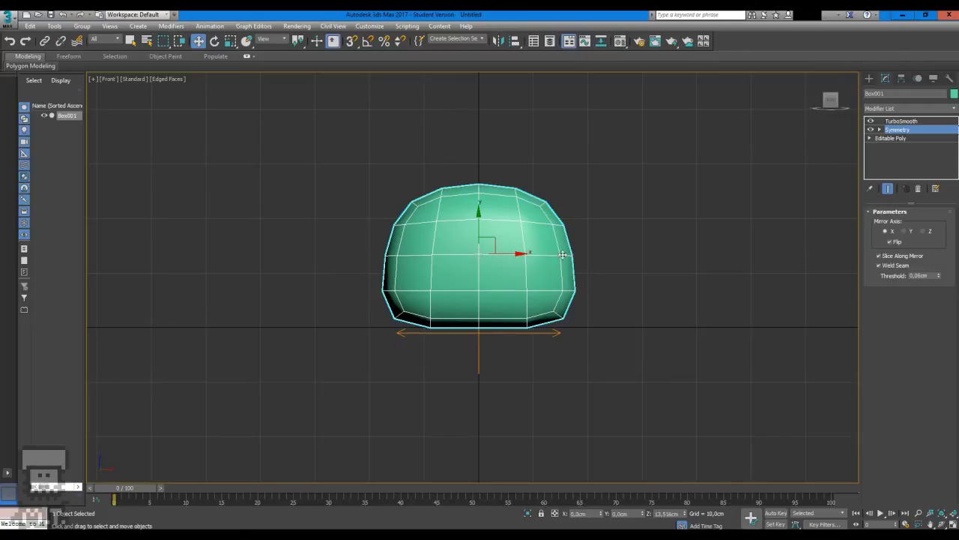
Switch to the perspective view and lower the box along Z to about 11.1 cm
{"action": "mouse_move", "coordinate": [667, 347]}
{"action": "middle_mouse_down", "text": "alt"}
{"action": "mouse_move", "coordinate": [715, 364]}
{"action": "mouse_move", "coordinate": [760, 359]}
{"action": "mouse_move", "coordinate": [600, 280]}
{"action": "mouse_move", "coordinate": [697, 278]}
{"action": "mouse_move", "coordinate": [702, 317]}
{"action": "mouse_move", "coordinate": [697, 303]}
{"action": "middle_mouse_up", "text": "alt"}
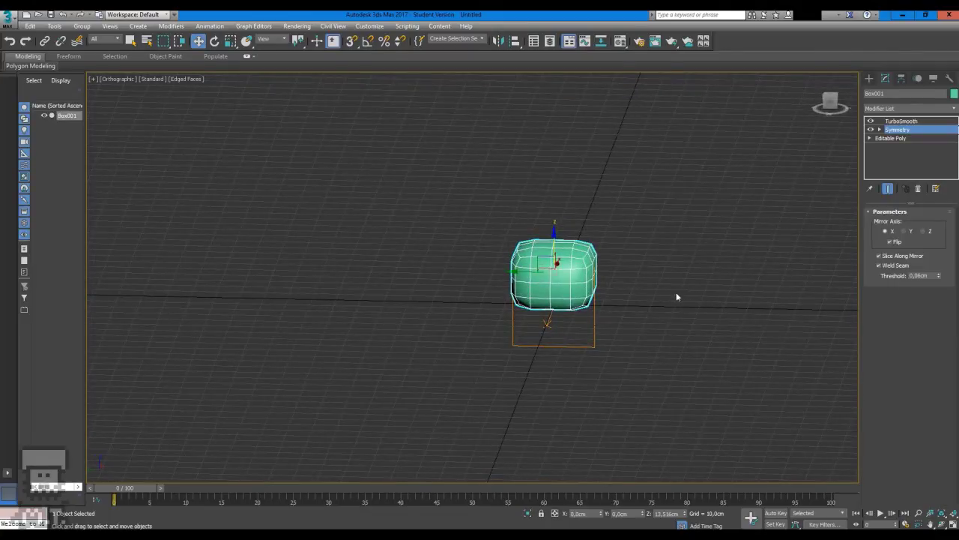
{"action": "key", "text": "p"}
{"action": "middle_click_drag", "start_coordinate": [575, 333], "coordinate": [688, 338], "text": "alt"}
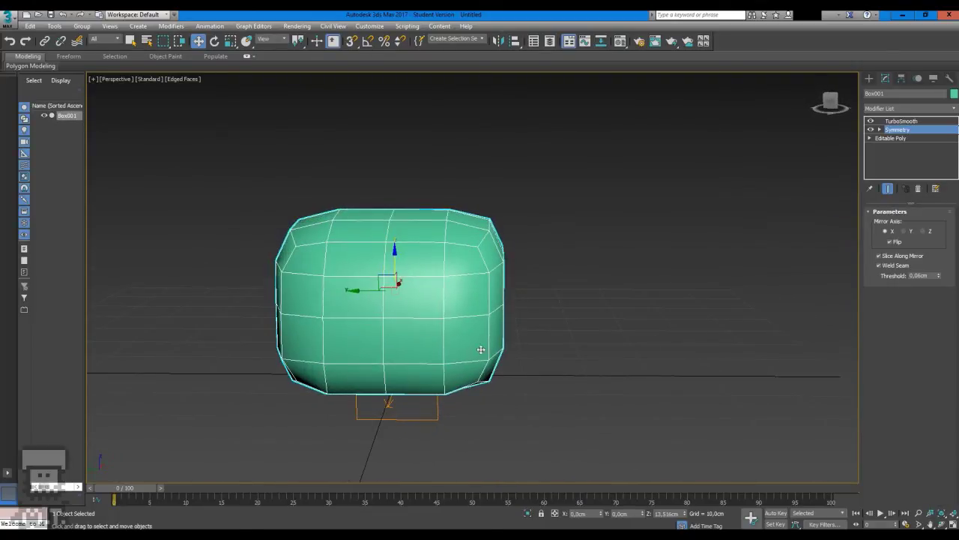
{"action": "left_click_drag", "start_coordinate": [480, 350], "coordinate": [398, 366]}
{"action": "middle_click_drag", "start_coordinate": [616, 331], "coordinate": [563, 312], "text": "alt"}
Try the Symmetry mirror on the Y axis and on the Z axis with Flip disabled
{"action": "left_click", "coordinate": [907, 232]}
{"action": "middle_click_drag", "start_coordinate": [610, 323], "coordinate": [504, 343], "text": "alt"}
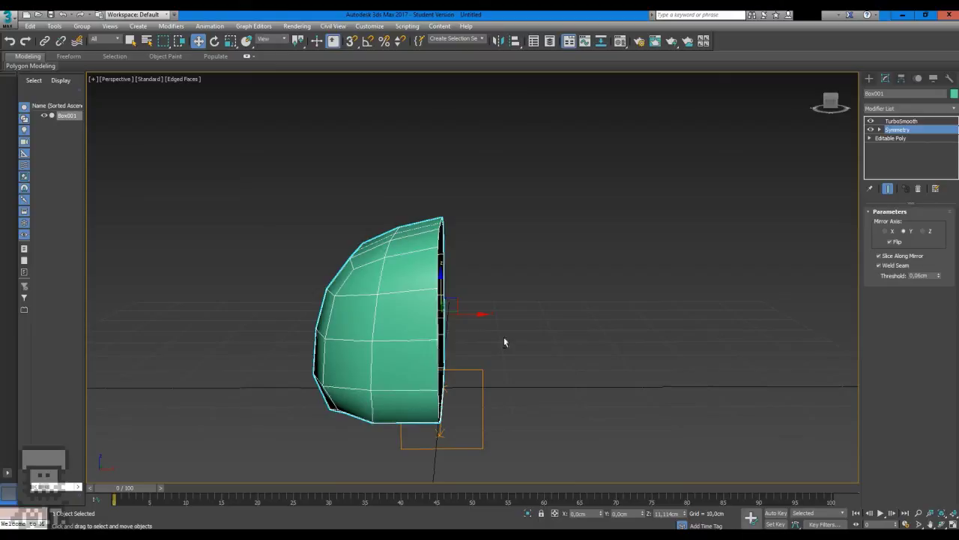
{"action": "left_click", "coordinate": [924, 232]}
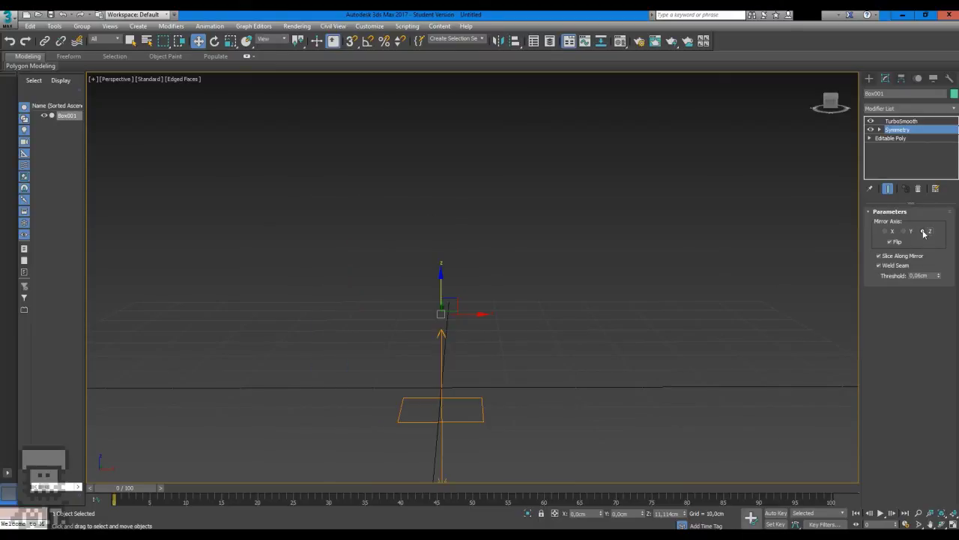
{"action": "left_click", "coordinate": [890, 243]}
{"action": "middle_click_drag", "start_coordinate": [504, 355], "coordinate": [420, 178], "text": "alt"}
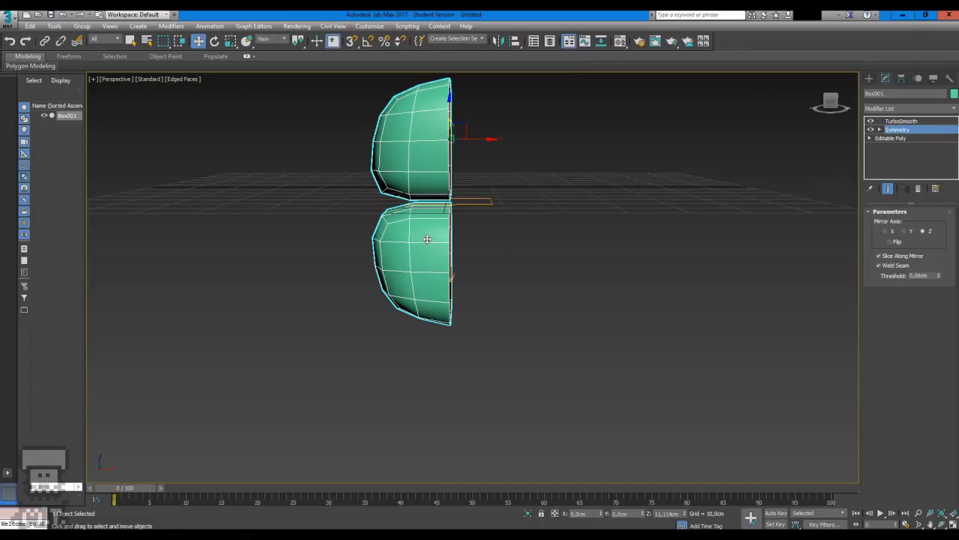
Set the Symmetry mirror axis back to X with Flip enabled and frame the whole smoothed box
{"action": "left_click", "coordinate": [906, 232]}
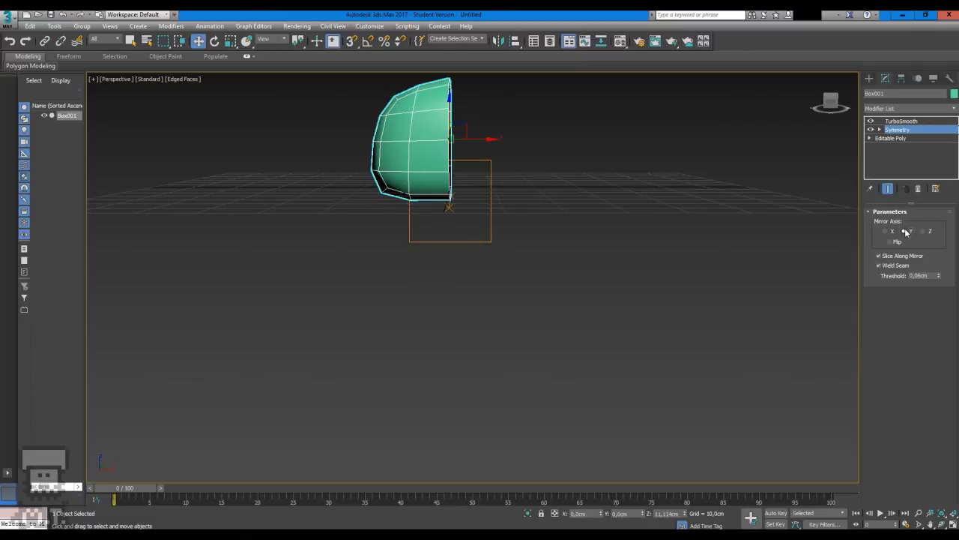
{"action": "left_click", "coordinate": [889, 233]}
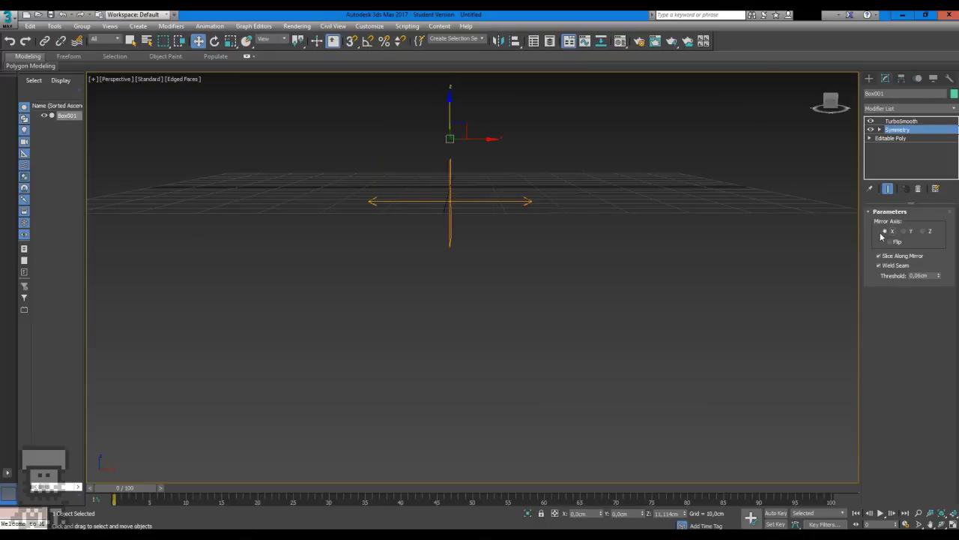
{"action": "left_click", "coordinate": [891, 242]}
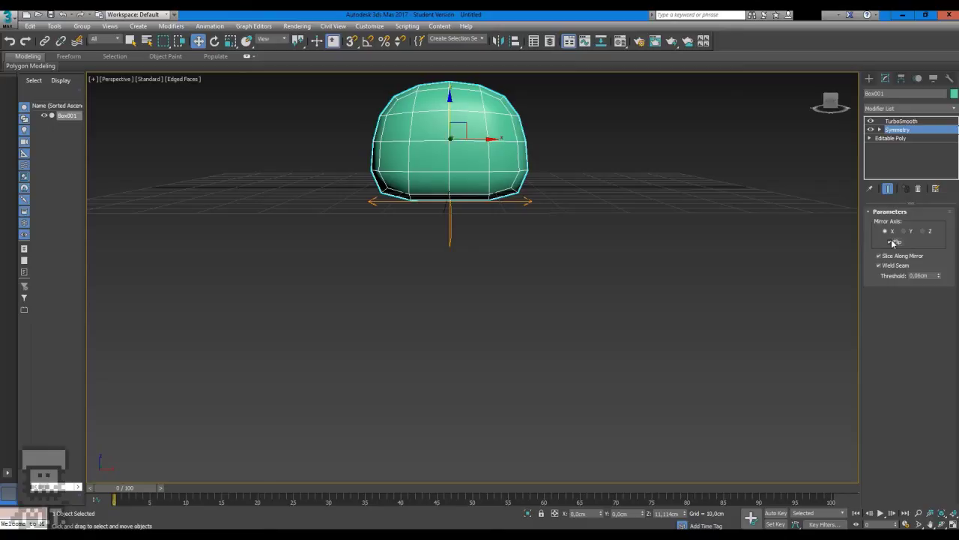
{"action": "scroll", "coordinate": [634, 345], "scroll_direction": "down", "scroll_amount": 5}
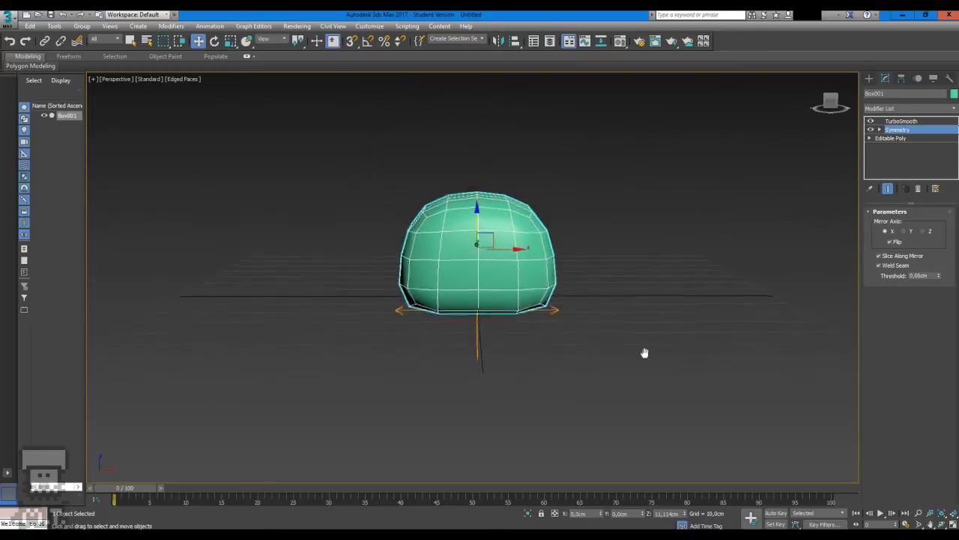
{"action": "scroll", "coordinate": [606, 351], "scroll_direction": "up", "scroll_amount": 5}
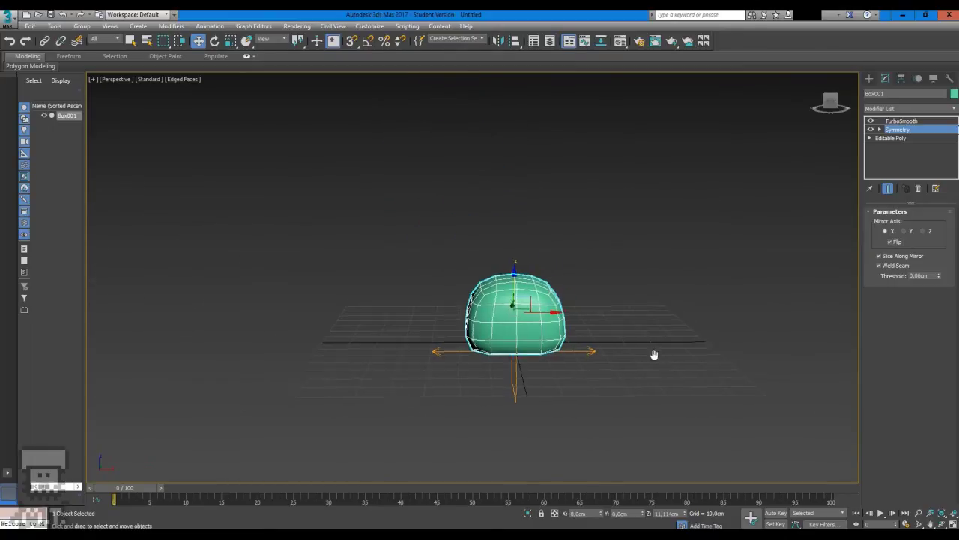
{"action": "middle_click_drag", "start_coordinate": [574, 348], "coordinate": [634, 337]}
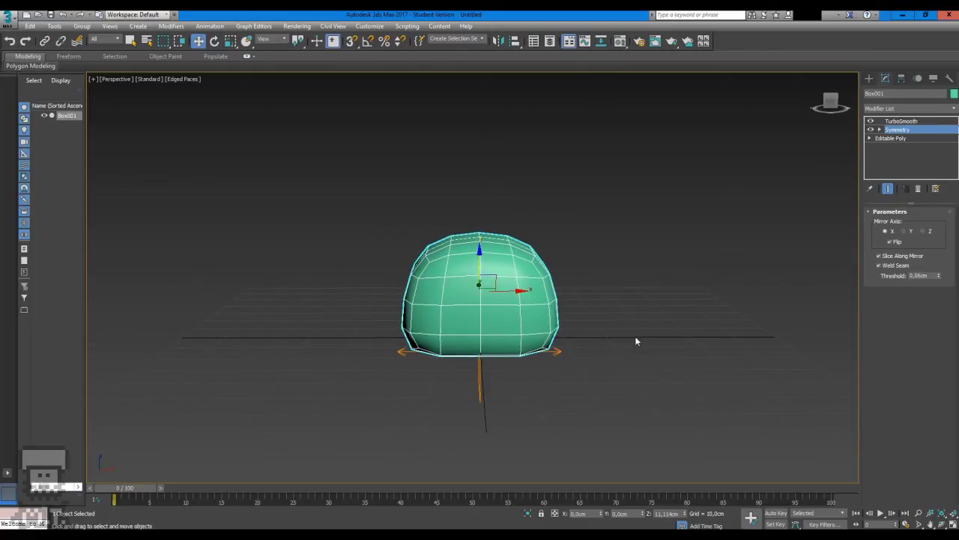